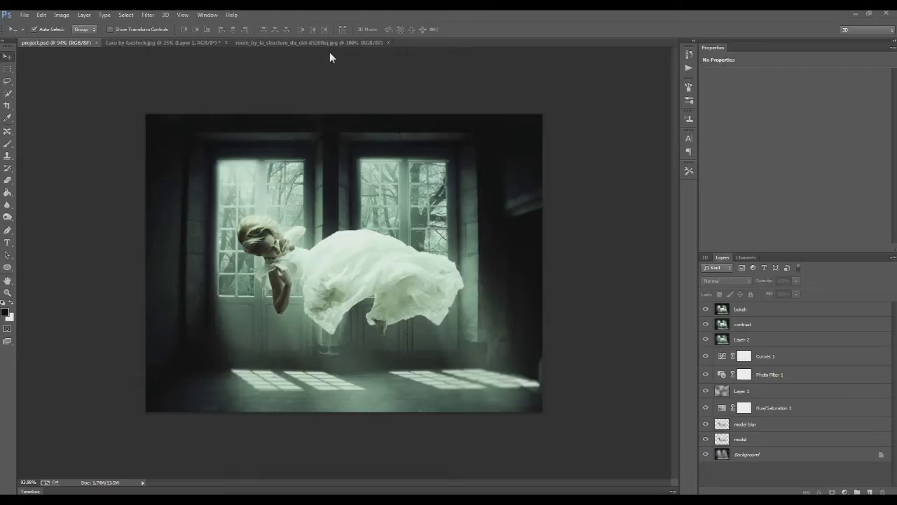
Look through the open woman cutout and room source images used for the composite.
{"action": "left_click", "coordinate": [158, 42]}
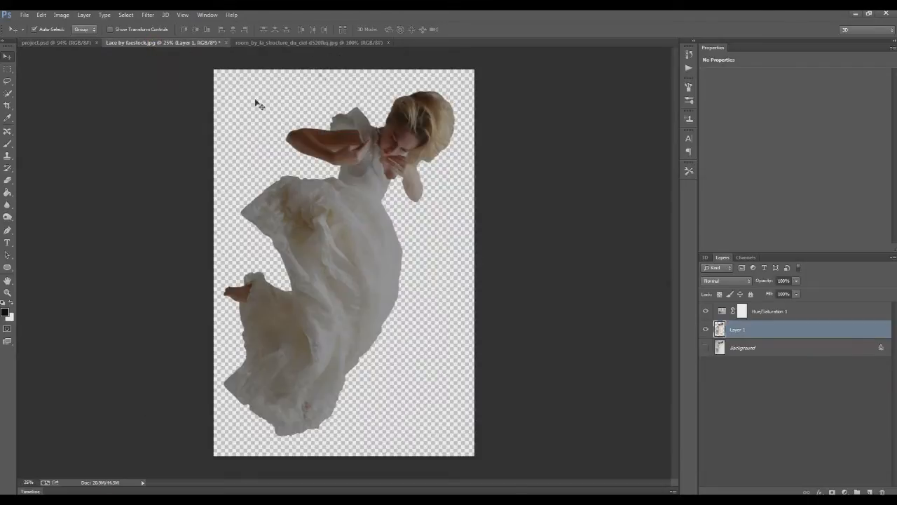
{"action": "left_click", "coordinate": [295, 43]}
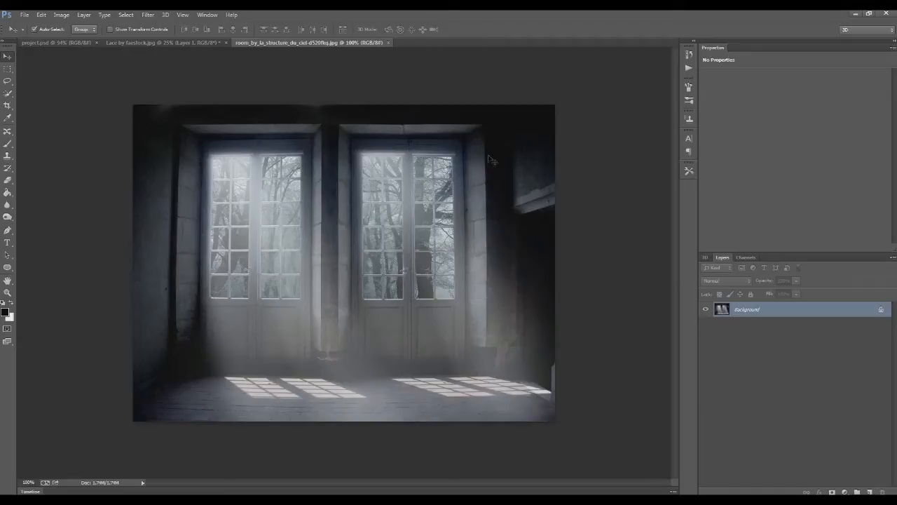
{"action": "left_click", "coordinate": [186, 43]}
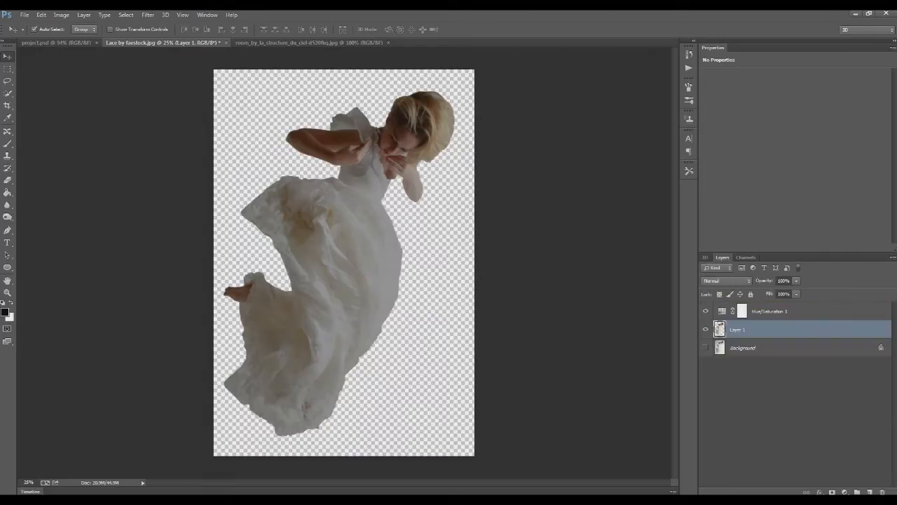
{"action": "left_click", "coordinate": [25, 15]}
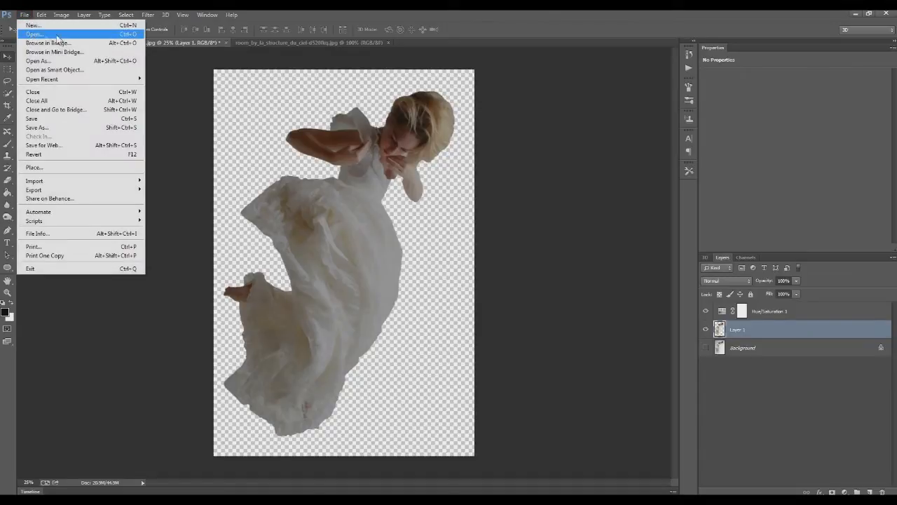
{"action": "left_click", "coordinate": [195, 138]}
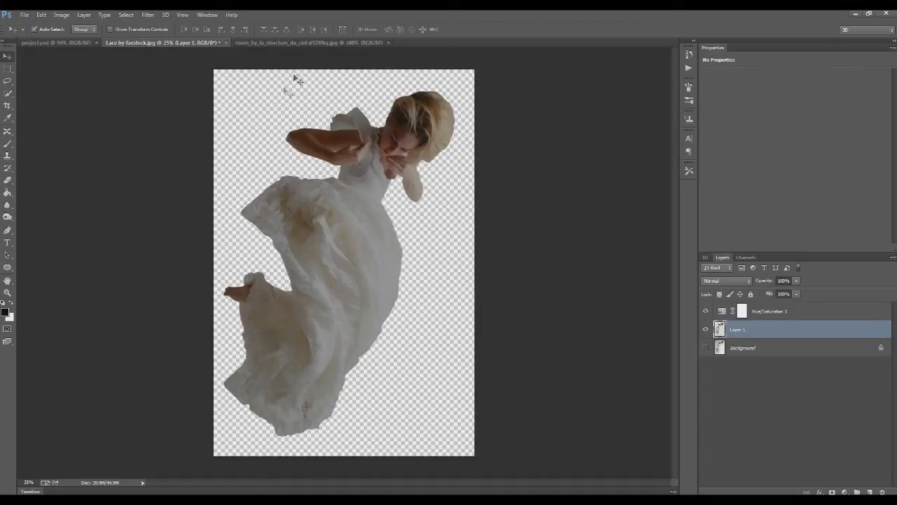
Show only the original Background photo of the woman and activate the Quick Selection tool.
{"action": "left_click", "coordinate": [706, 346]}
{"action": "left_click", "coordinate": [706, 347], "text": "alt"}
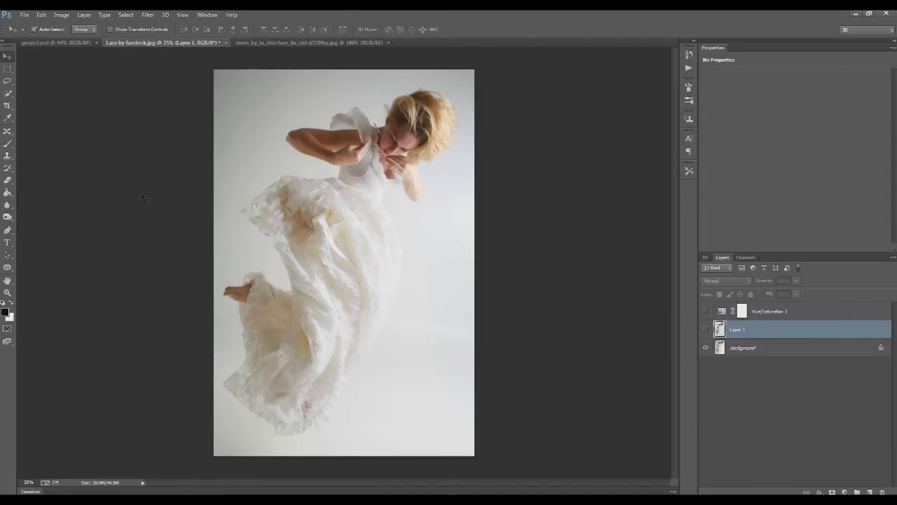
{"action": "left_click", "coordinate": [11, 91]}
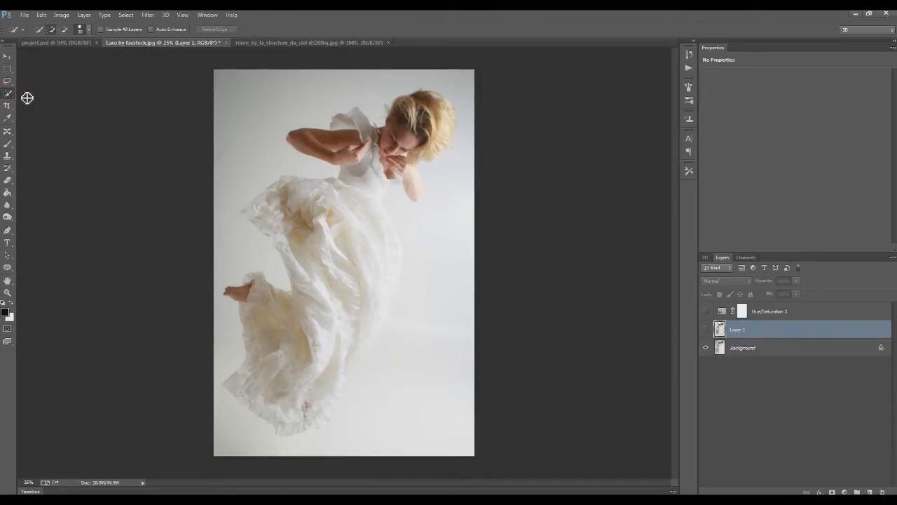
{"action": "right_click", "coordinate": [10, 93]}
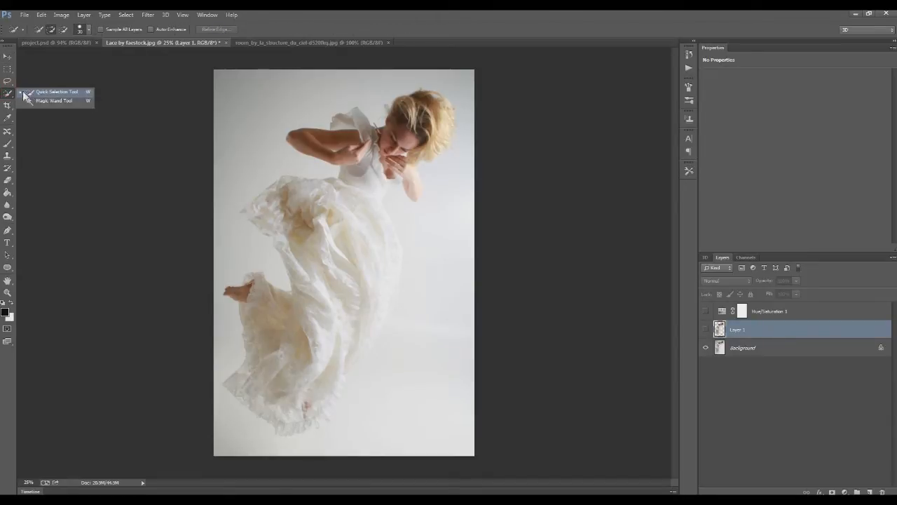
{"action": "left_click", "coordinate": [65, 93]}
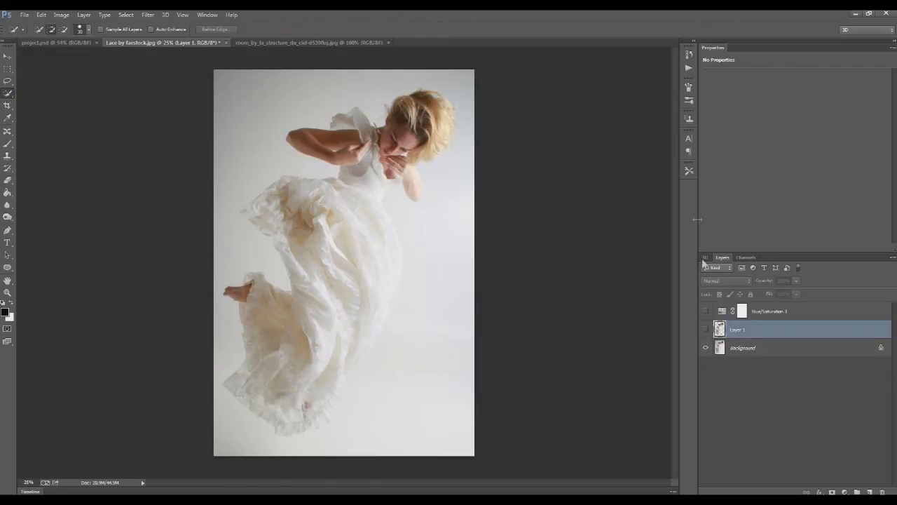
Try selecting the woman and her whole dress with Quick Selection, inspecting the pale dress edge, and clear the selection.
{"action": "mouse_move", "coordinate": [362, 175]}
{"action": "left_mouse_down"}
{"action": "mouse_move", "coordinate": [427, 116]}
{"action": "mouse_move", "coordinate": [360, 191]}
{"action": "mouse_move", "coordinate": [313, 345]}
{"action": "mouse_move", "coordinate": [290, 374]}
{"action": "left_mouse_up"}
{"action": "key", "text": "ctrl+d"}
{"action": "scroll", "coordinate": [406, 267], "scroll_direction": "up", "scroll_amount": 3}
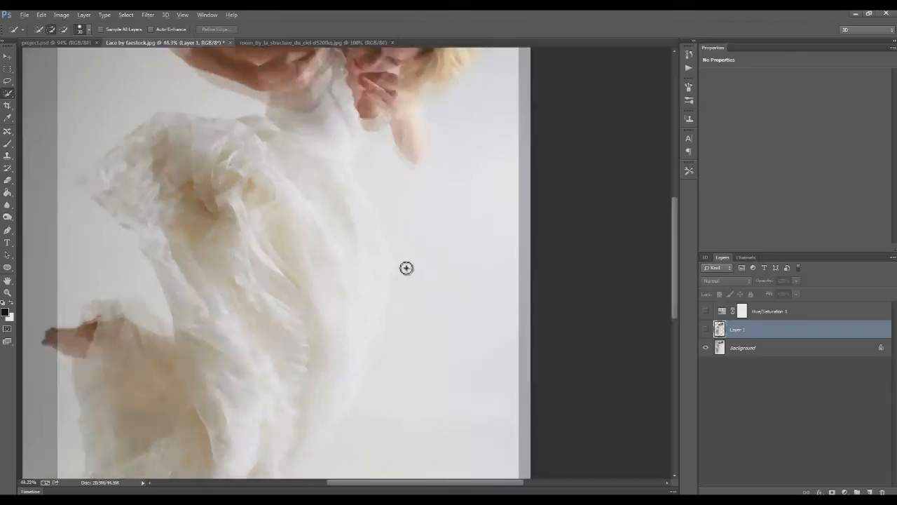
{"action": "scroll", "coordinate": [406, 267], "scroll_direction": "up", "scroll_amount": 3}
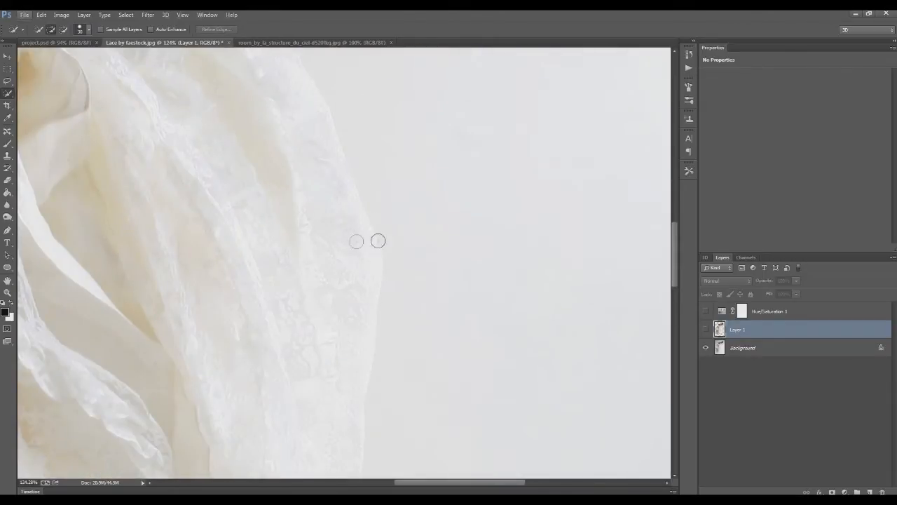
{"action": "scroll", "coordinate": [372, 246], "scroll_direction": "down", "scroll_amount": 5}
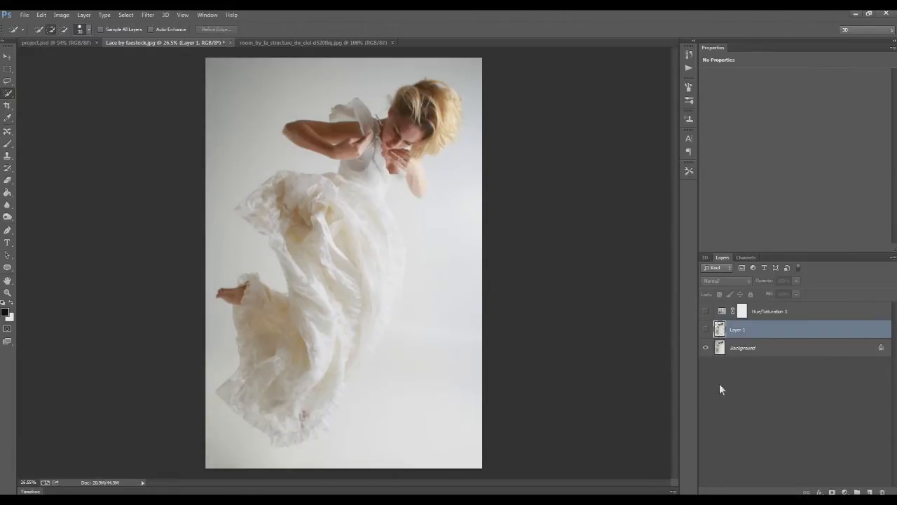
{"action": "mouse_move", "coordinate": [379, 216]}
{"action": "left_mouse_down"}
{"action": "mouse_move", "coordinate": [415, 268]}
{"action": "mouse_move", "coordinate": [386, 337]}
{"action": "mouse_move", "coordinate": [330, 399]}
{"action": "left_mouse_up"}
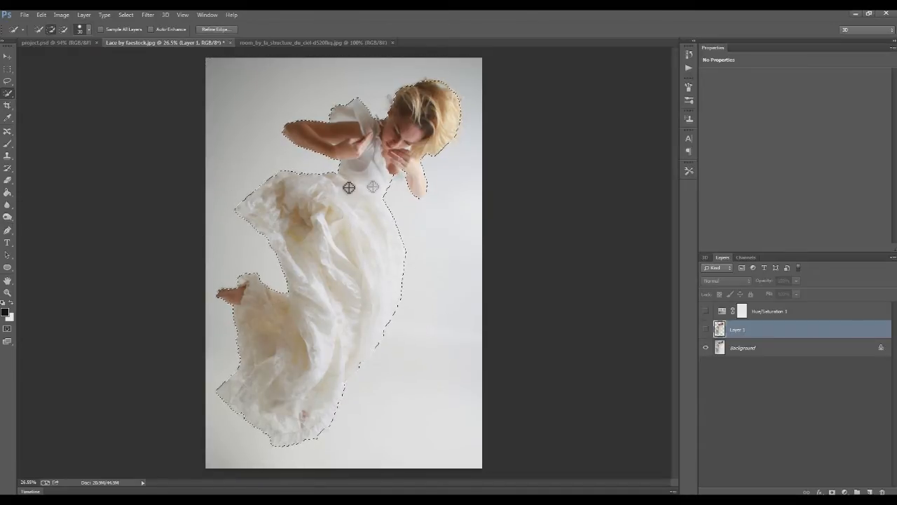
{"action": "mouse_move", "coordinate": [373, 193]}
{"action": "left_mouse_down"}
{"action": "mouse_move", "coordinate": [396, 307]}
{"action": "mouse_move", "coordinate": [368, 361]}
{"action": "mouse_move", "coordinate": [261, 441]}
{"action": "left_mouse_up"}
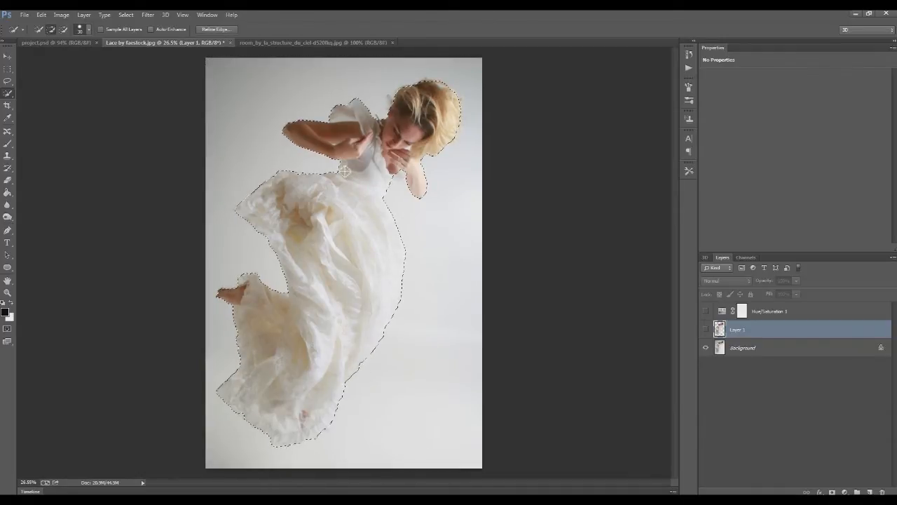
{"action": "key", "text": "ctrl+d"}
Show the Hue/Saturation 1 adjustment over the photo and make the Background layer active.
{"action": "left_click", "coordinate": [706, 312]}
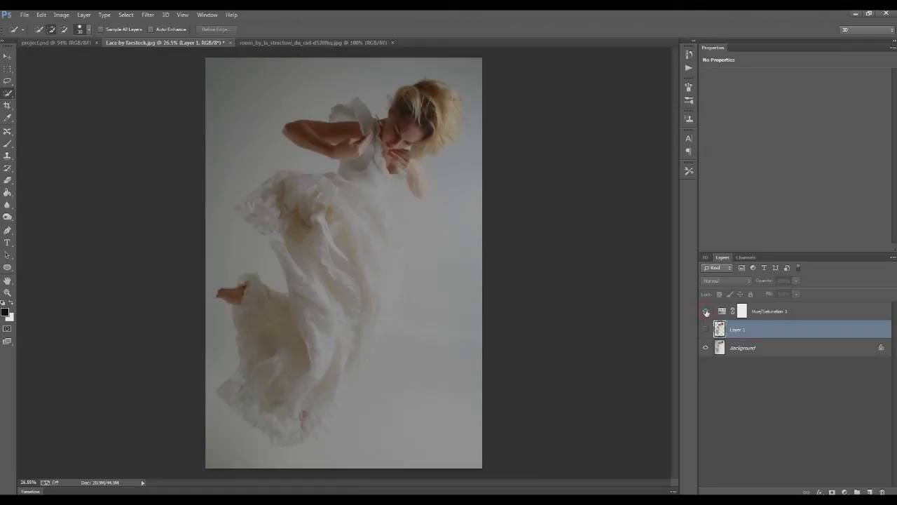
{"action": "left_click", "coordinate": [780, 312]}
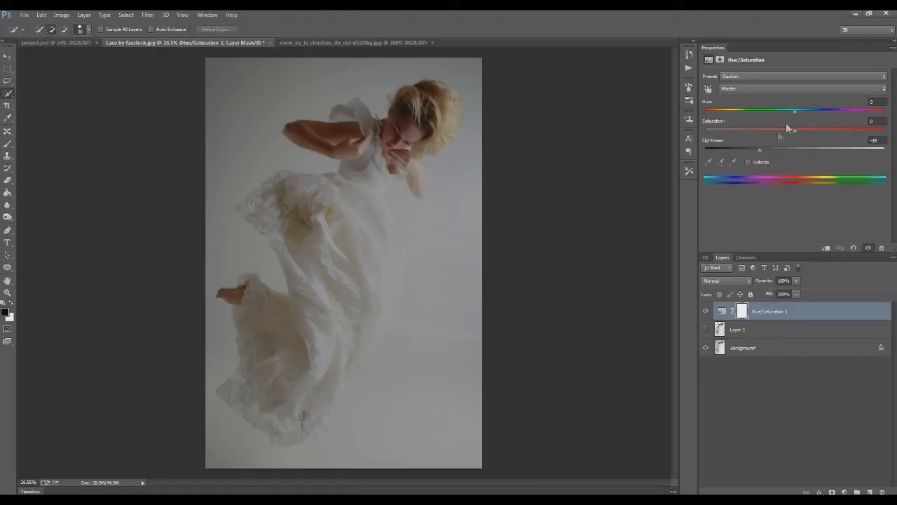
{"action": "left_click", "coordinate": [845, 492]}
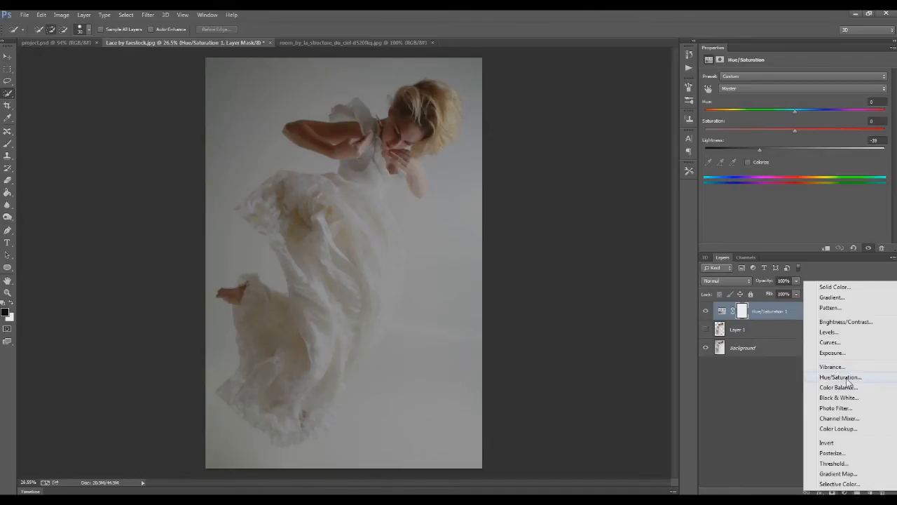
{"action": "left_click", "coordinate": [740, 394]}
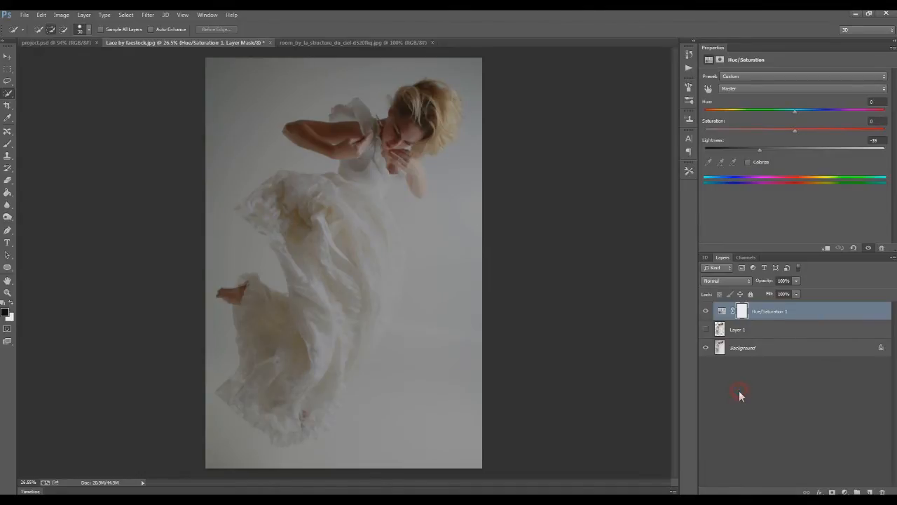
{"action": "left_click", "coordinate": [781, 382]}
{"action": "left_click", "coordinate": [745, 348]}
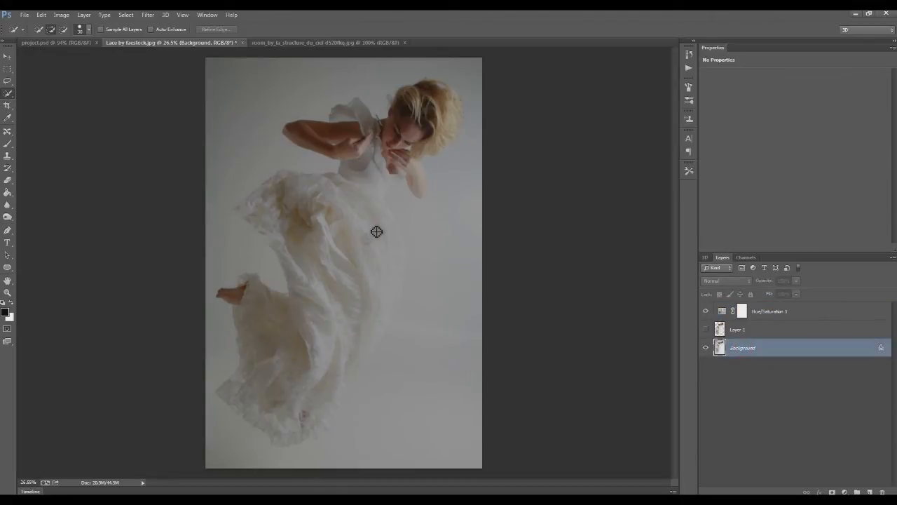
Try Quick Selection on the darkened photo, subtract the backdrop beside the lower dress, and clear the selection.
{"action": "mouse_move", "coordinate": [372, 201]}
{"action": "left_mouse_down"}
{"action": "mouse_move", "coordinate": [400, 140]}
{"action": "mouse_move", "coordinate": [374, 207]}
{"action": "mouse_move", "coordinate": [367, 330]}
{"action": "mouse_move", "coordinate": [301, 394]}
{"action": "mouse_move", "coordinate": [276, 377]}
{"action": "mouse_move", "coordinate": [235, 442]}
{"action": "left_mouse_up"}
{"action": "key", "text": "ctrl+d"}
{"action": "mouse_move", "coordinate": [326, 281]}
{"action": "left_mouse_down"}
{"action": "mouse_move", "coordinate": [310, 367]}
{"action": "mouse_move", "coordinate": [290, 396]}
{"action": "mouse_move", "coordinate": [285, 329]}
{"action": "mouse_move", "coordinate": [248, 287]}
{"action": "mouse_move", "coordinate": [259, 281]}
{"action": "mouse_move", "coordinate": [285, 415]}
{"action": "mouse_move", "coordinate": [238, 401]}
{"action": "mouse_move", "coordinate": [306, 437]}
{"action": "mouse_move", "coordinate": [314, 406]}
{"action": "mouse_move", "coordinate": [268, 460]}
{"action": "mouse_move", "coordinate": [154, 297]}
{"action": "left_mouse_up"}
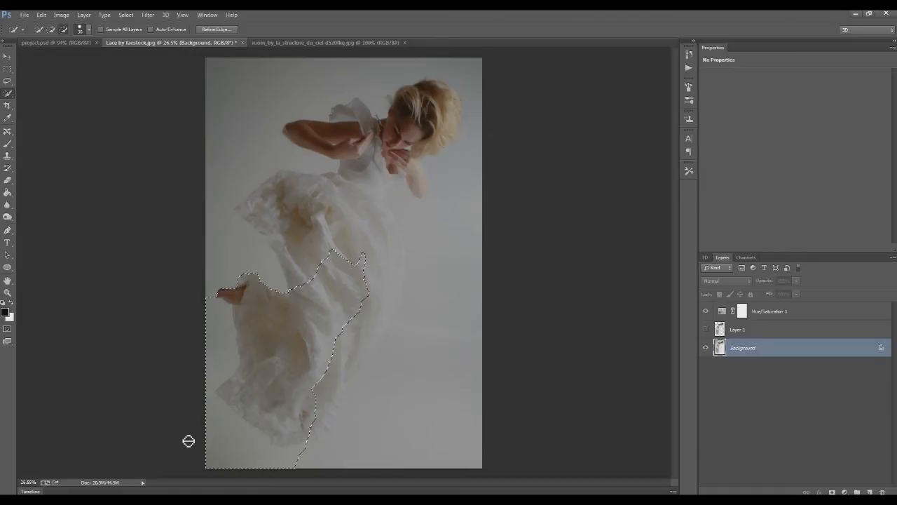
{"action": "key", "text": "alt"}
{"action": "key", "text": "alt"}
{"action": "mouse_move", "coordinate": [195, 463]}
{"action": "left_mouse_down"}
{"action": "mouse_move", "coordinate": [227, 432]}
{"action": "mouse_move", "coordinate": [221, 466]}
{"action": "mouse_move", "coordinate": [308, 459]}
{"action": "mouse_move", "coordinate": [266, 464]}
{"action": "mouse_move", "coordinate": [222, 416]}
{"action": "mouse_move", "coordinate": [216, 353]}
{"action": "left_mouse_up"}
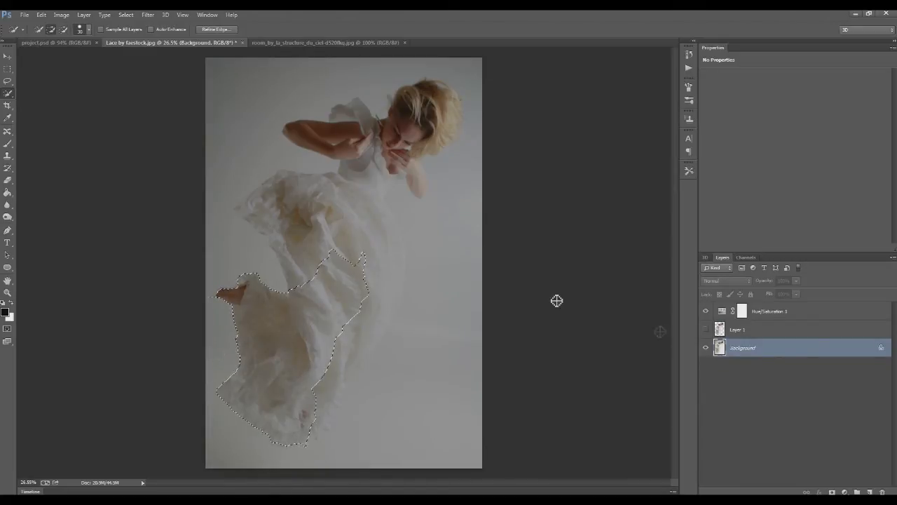
{"action": "key", "text": "ctrl+d"}
Show only the Layer 1 cutout of the woman and copy it into the room image as a new layer.
{"action": "left_click", "coordinate": [705, 312]}
{"action": "left_click", "coordinate": [706, 347]}
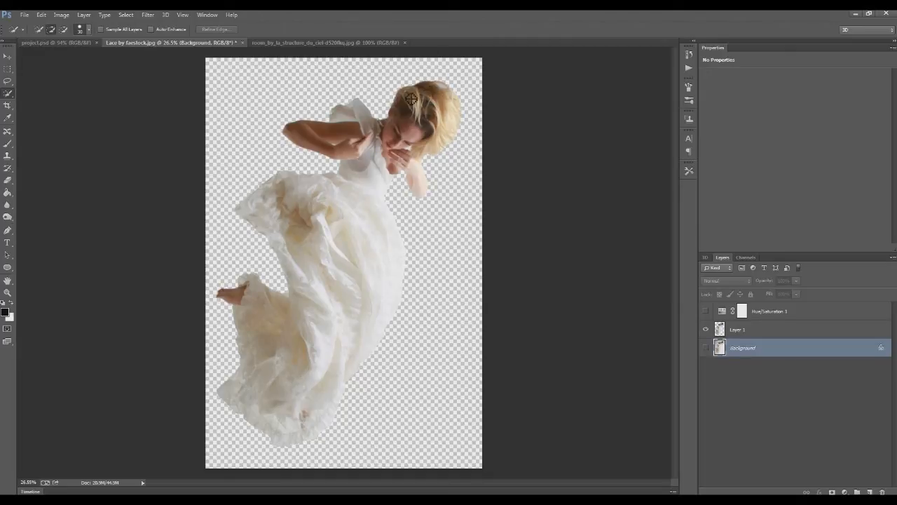
{"action": "left_click", "coordinate": [282, 44]}
{"action": "left_click", "coordinate": [175, 43]}
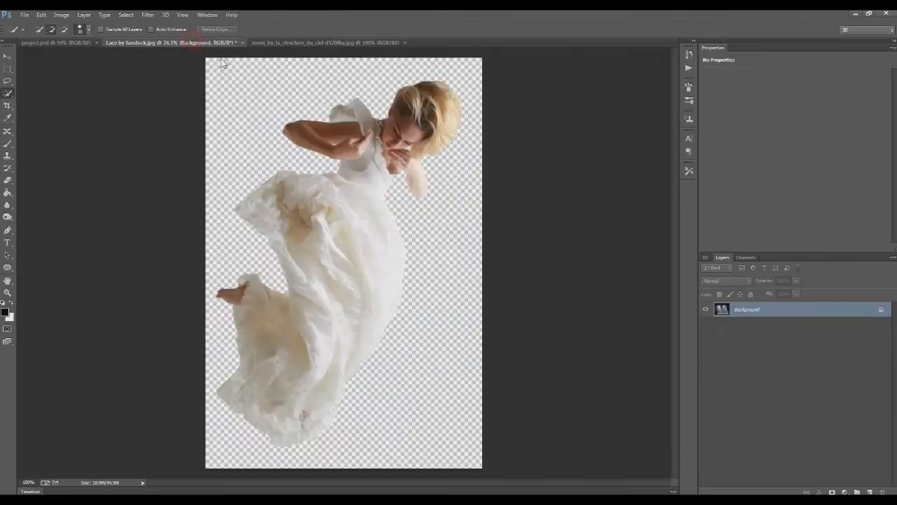
{"action": "key", "text": "ctrl+a"}
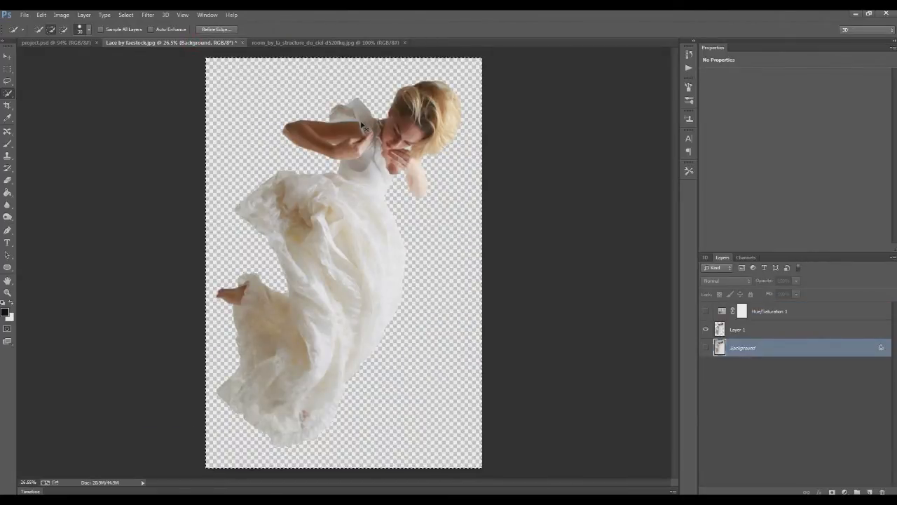
{"action": "left_click", "coordinate": [315, 42]}
{"action": "key", "text": "ctrl+v"}
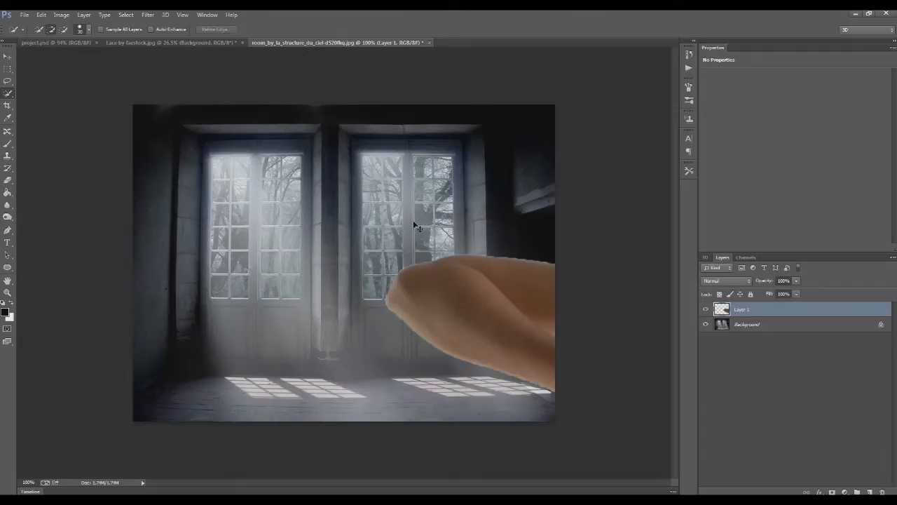
Scale the pasted woman to about 17%, rotate her about -108°, and place her floating in front of the windows.
{"action": "key", "text": "ctrl+t"}
{"action": "left_click_drag", "start_coordinate": [130, 103], "coordinate": [327, 411]}
{"action": "left_click_drag", "start_coordinate": [380, 430], "coordinate": [330, 177]}
{"action": "left_click_drag", "start_coordinate": [203, 390], "coordinate": [457, 415]}
{"action": "left_click_drag", "start_coordinate": [524, 412], "coordinate": [493, 345]}
{"action": "mouse_move", "coordinate": [392, 308]}
{"action": "left_mouse_down"}
{"action": "mouse_move", "coordinate": [393, 295]}
{"action": "mouse_move", "coordinate": [398, 312]}
{"action": "left_mouse_up"}
{"action": "left_click_drag", "start_coordinate": [473, 344], "coordinate": [481, 322]}
{"action": "left_click_drag", "start_coordinate": [431, 300], "coordinate": [429, 295]}
{"action": "mouse_move", "coordinate": [450, 342]}
{"action": "left_mouse_down"}
{"action": "mouse_move", "coordinate": [442, 344]}
{"action": "mouse_move", "coordinate": [462, 331]}
{"action": "left_mouse_up"}
{"action": "left_click_drag", "start_coordinate": [397, 296], "coordinate": [395, 294]}
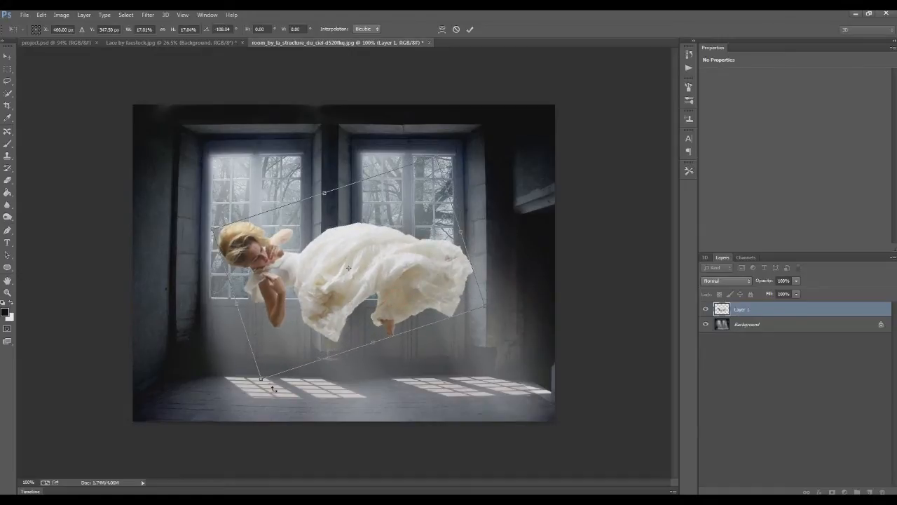
{"action": "key", "text": "Return"}
Move the woman slightly right and up with the Move tool and deselect the layer.
{"action": "key", "text": "w"}
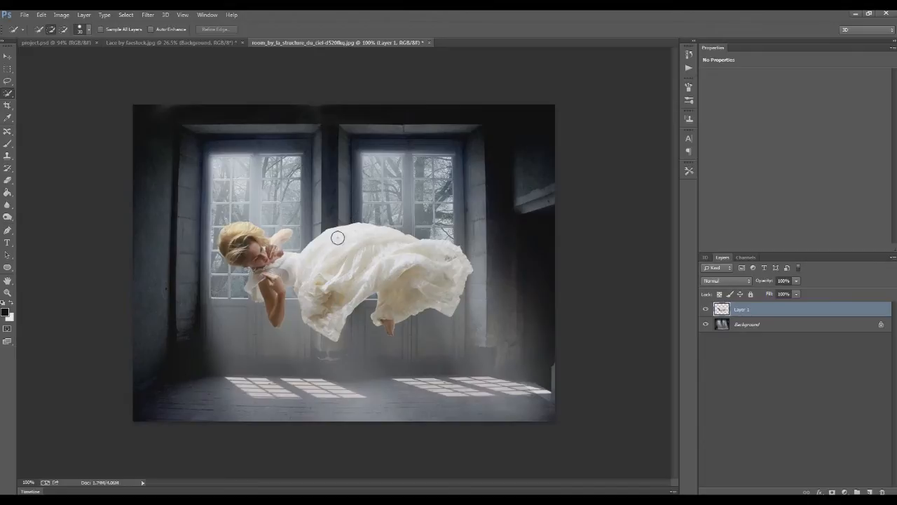
{"action": "left_click", "coordinate": [5, 57]}
{"action": "left_click_drag", "start_coordinate": [337, 278], "coordinate": [349, 272]}
{"action": "left_click", "coordinate": [854, 411]}
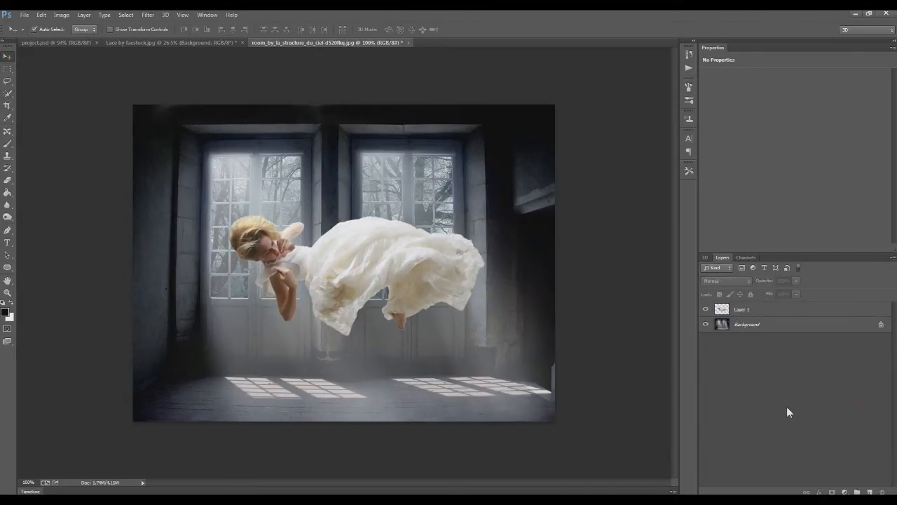
Rename the pasted woman's layer as "model" and keep it active.
{"action": "double_click", "coordinate": [741, 309]}
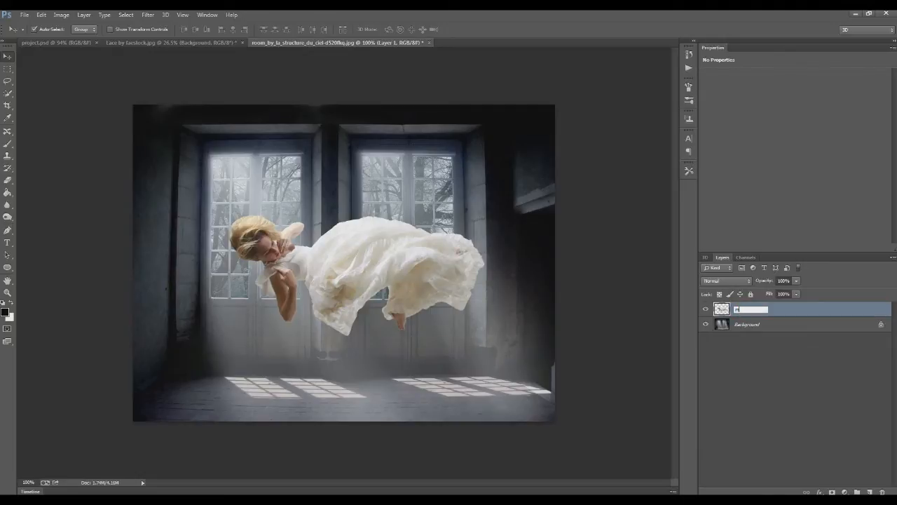
{"action": "left_click", "coordinate": [740, 370]}
{"action": "left_click", "coordinate": [756, 313]}
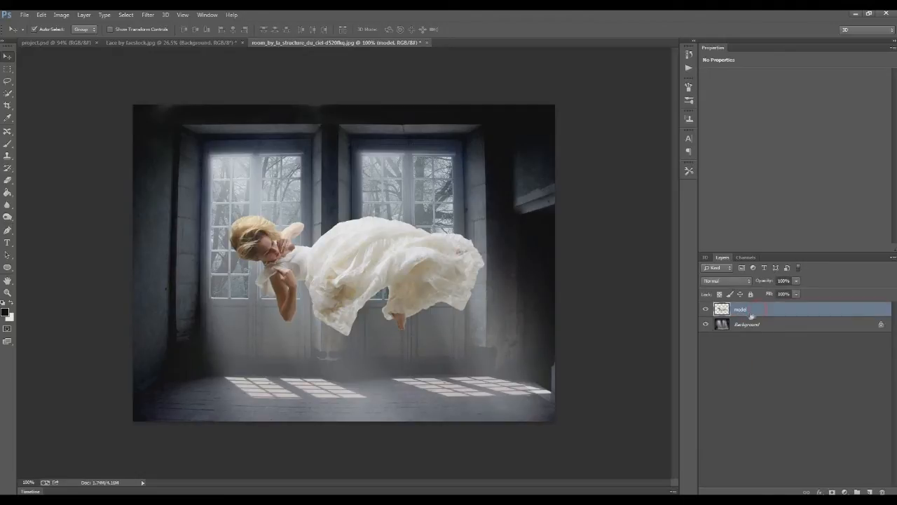
Apply a slight Gaussian Blur to the model layer and check the woman's edges against the room.
{"action": "left_click", "coordinate": [146, 15]}
{"action": "mouse_move", "coordinate": [165, 119]}
{"action": "left_click", "coordinate": [297, 184]}
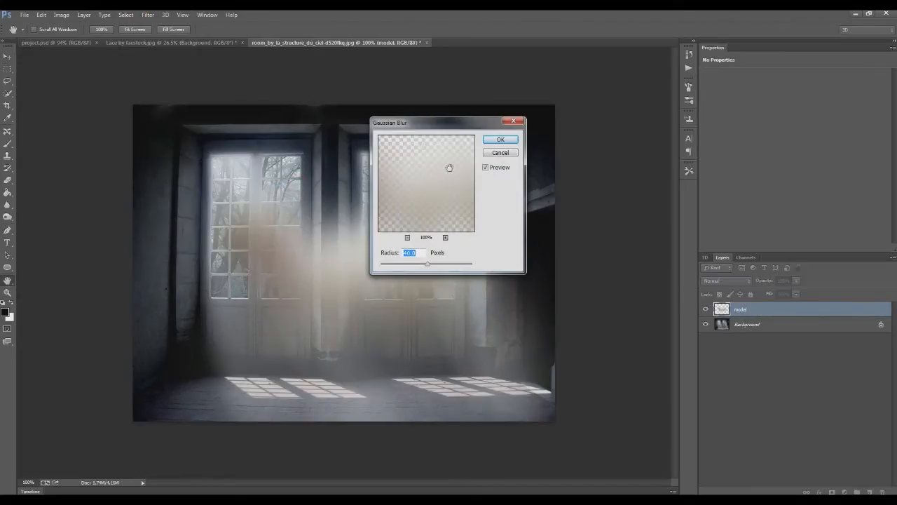
{"action": "left_click_drag", "start_coordinate": [397, 267], "coordinate": [386, 270]}
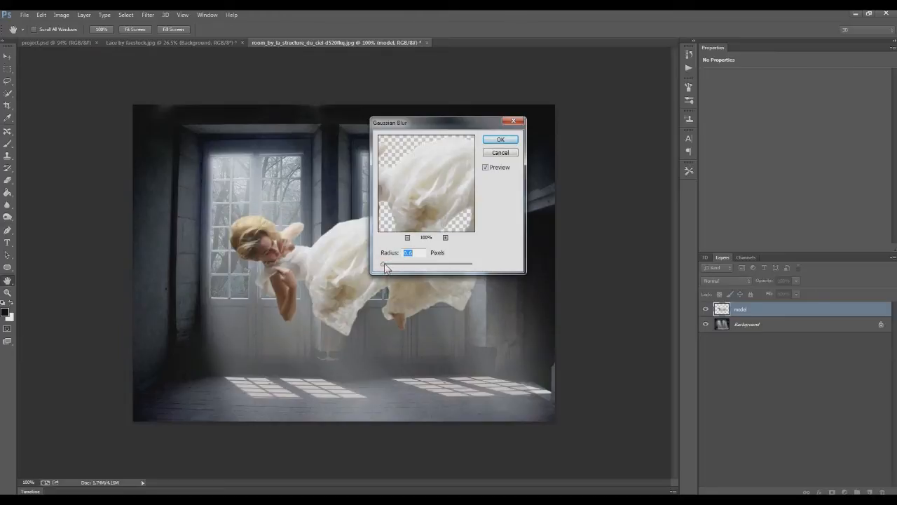
{"action": "type", "text": "1"}
{"action": "type", "text": "5"}
{"action": "left_click", "coordinate": [500, 140]}
{"action": "scroll", "coordinate": [322, 279], "scroll_direction": "up", "scroll_amount": 5}
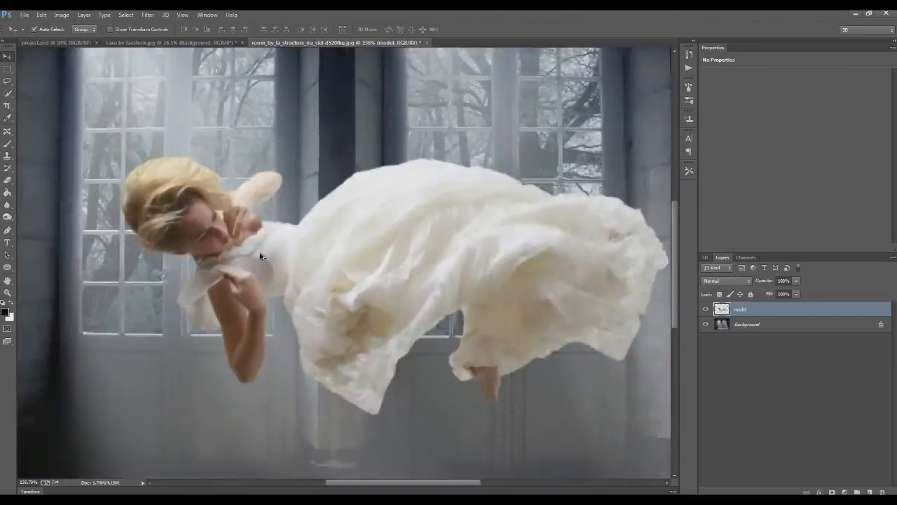
{"action": "scroll", "coordinate": [222, 239], "scroll_direction": "down", "scroll_amount": 2}
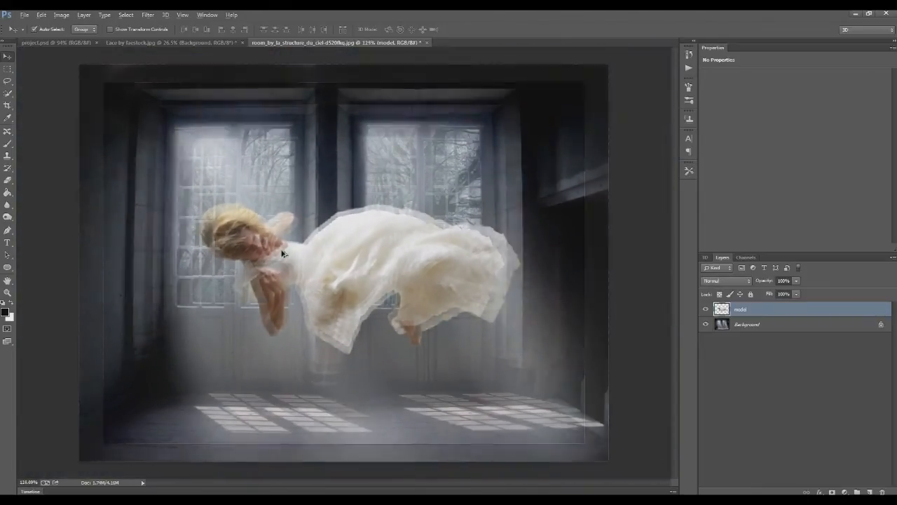
{"action": "scroll", "coordinate": [397, 274], "scroll_direction": "down", "scroll_amount": 1}
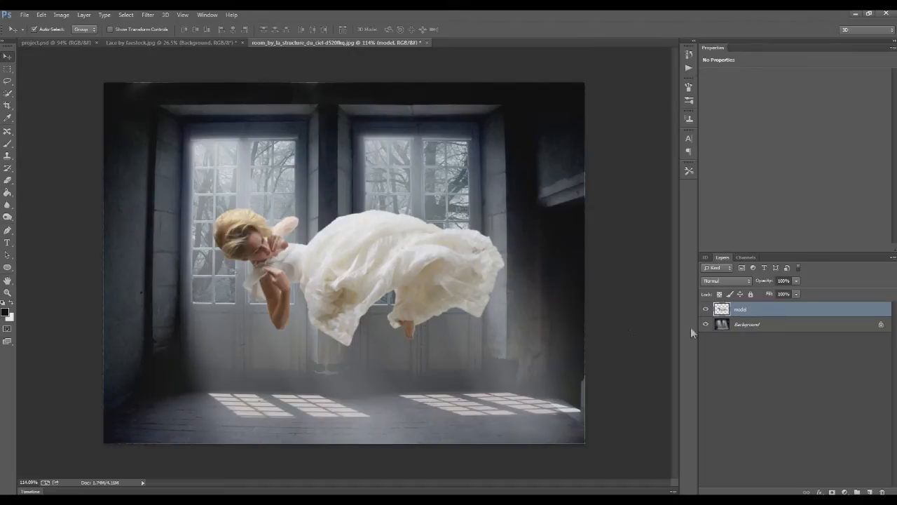
Add a Hue/Saturation adjustment layer above the model and set its saturation to -60.
{"action": "left_click", "coordinate": [767, 386]}
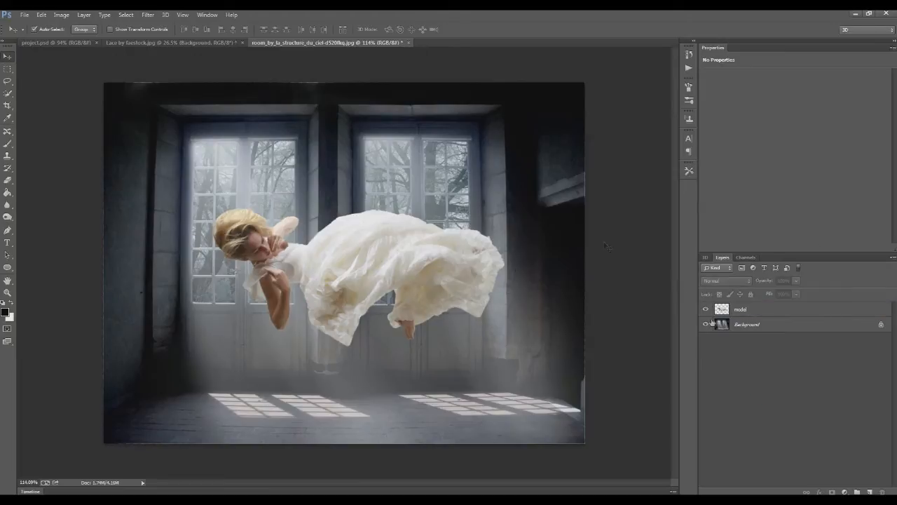
{"action": "left_click", "coordinate": [787, 355]}
{"action": "left_click", "coordinate": [845, 491]}
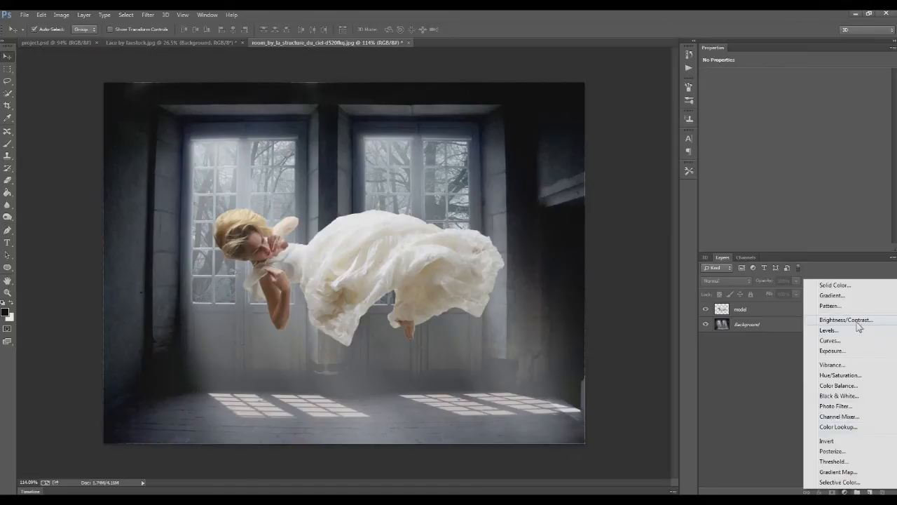
{"action": "left_click", "coordinate": [851, 378]}
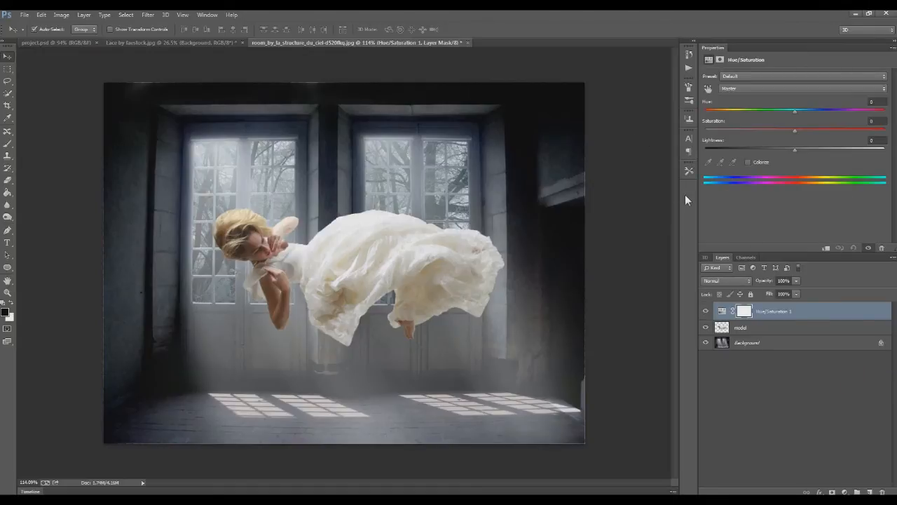
{"action": "left_click", "coordinate": [876, 121]}
{"action": "type", "text": "-60"}
{"action": "left_click", "coordinate": [816, 414]}
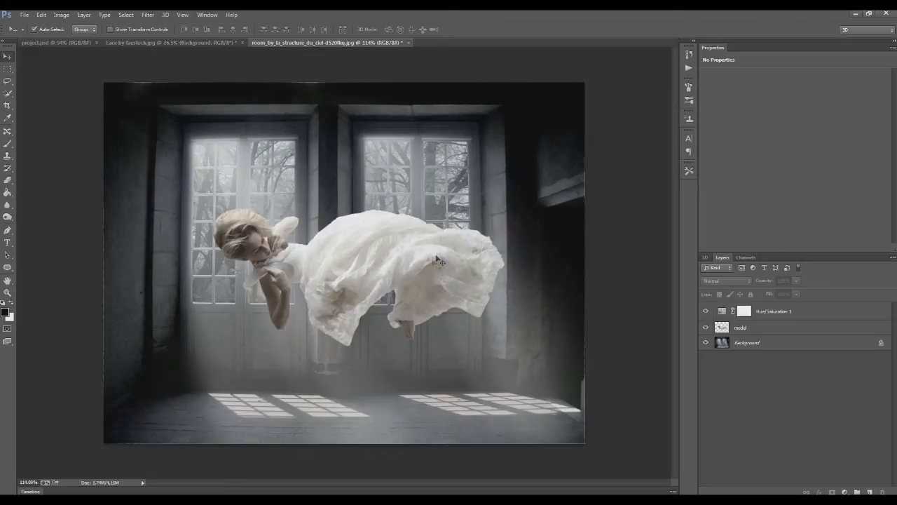
Duplicate the model layer below the Hue/Saturation adjustment and rename the copy as "ghost".
{"action": "left_click", "coordinate": [734, 318], "text": "alt"}
{"action": "left_click", "coordinate": [796, 319], "text": "alt"}
{"action": "left_click_drag", "start_coordinate": [785, 330], "coordinate": [869, 491]}
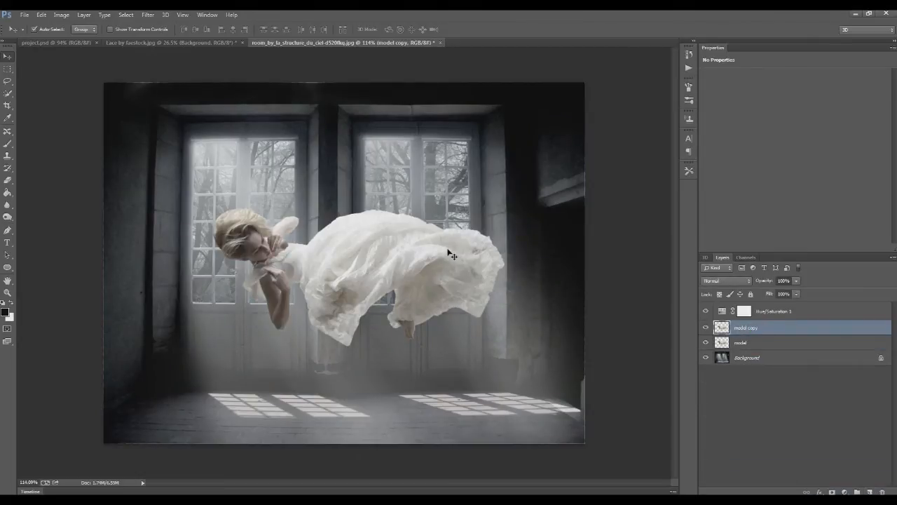
{"action": "double_click", "coordinate": [747, 328]}
{"action": "type", "text": "gh"}
{"action": "left_click", "coordinate": [727, 400]}
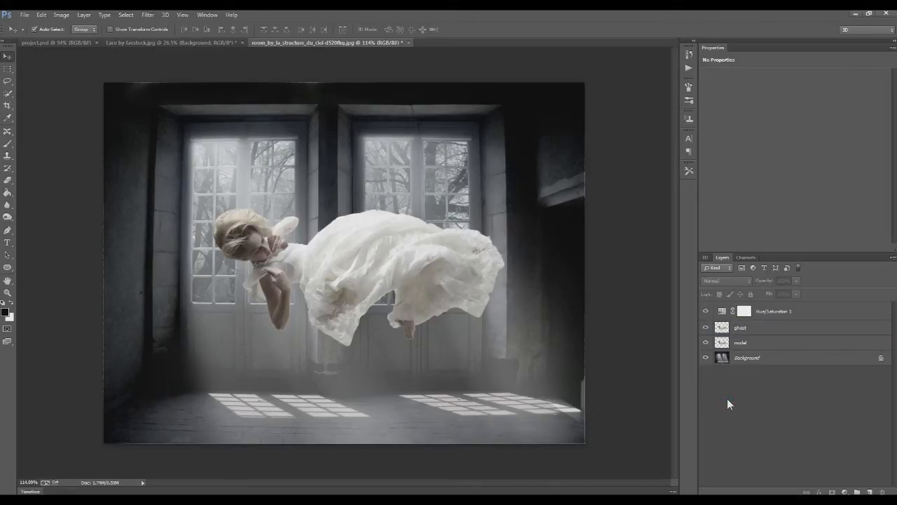
Apply a Gaussian Blur with a 15-pixel radius to the ghost layer.
{"action": "left_click", "coordinate": [154, 17]}
{"action": "left_click", "coordinate": [732, 327]}
{"action": "left_click", "coordinate": [732, 327]}
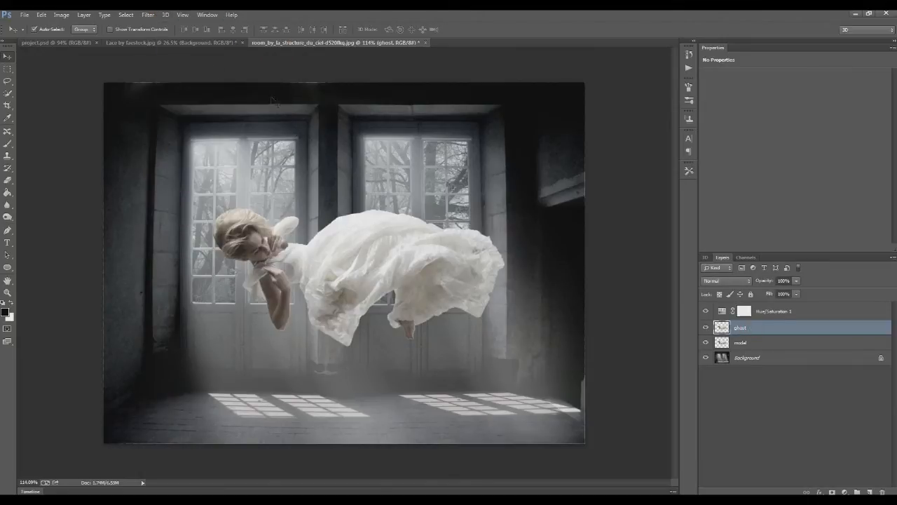
{"action": "left_click", "coordinate": [148, 15]}
{"action": "left_click", "coordinate": [181, 119]}
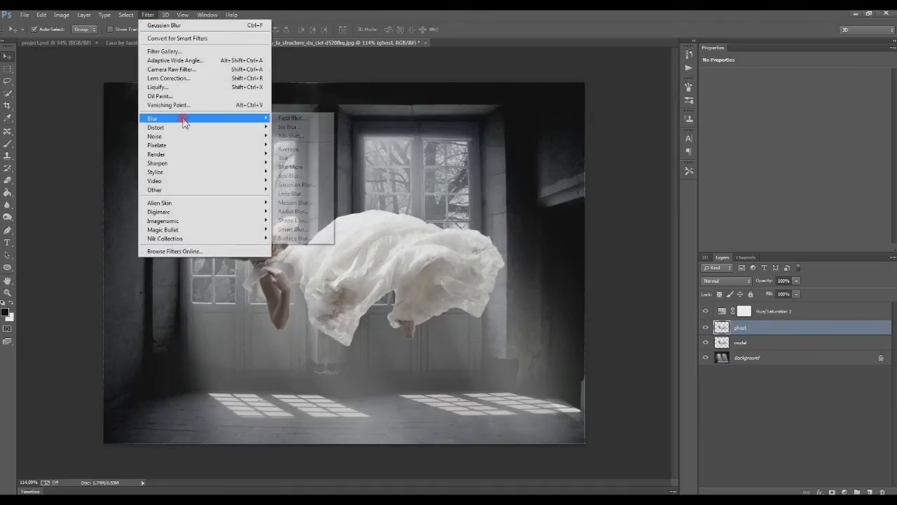
{"action": "left_click", "coordinate": [295, 184]}
{"action": "left_click", "coordinate": [401, 266]}
{"action": "left_click", "coordinate": [417, 253]}
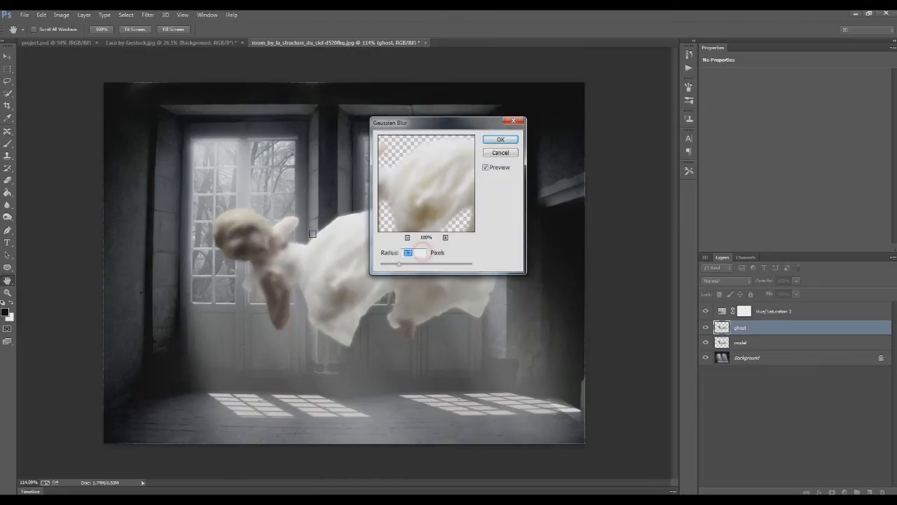
{"action": "type", "text": "15"}
{"action": "left_click", "coordinate": [501, 139]}
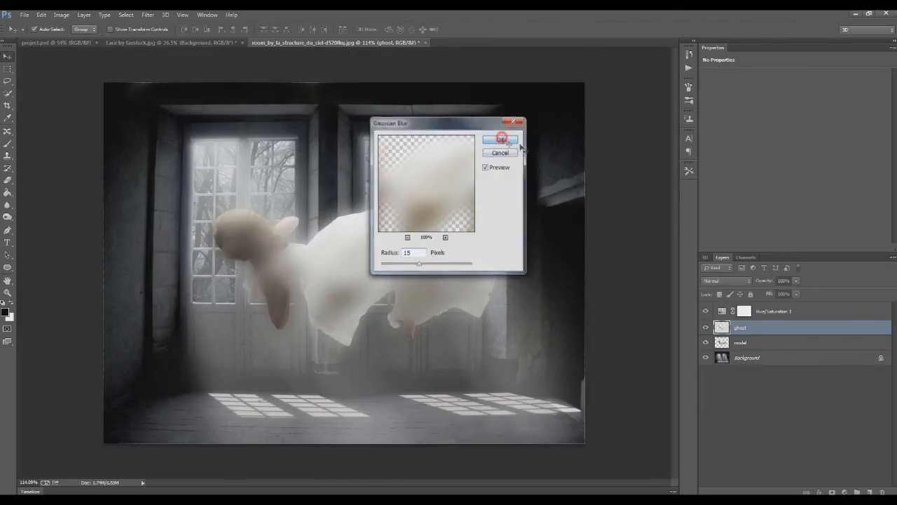
Set the ghost layer's blending mode to Screen and its opacity to 30%.
{"action": "left_click", "coordinate": [727, 281]}
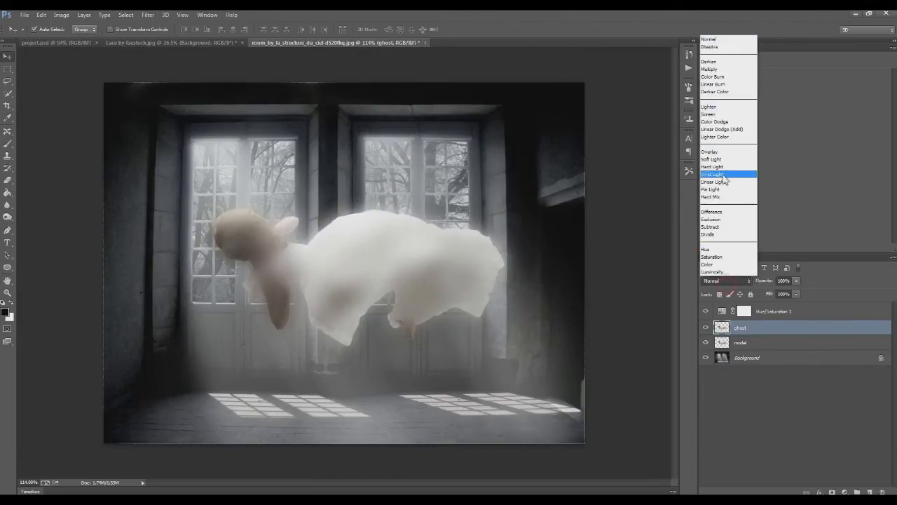
{"action": "left_click", "coordinate": [710, 114]}
{"action": "left_click", "coordinate": [754, 380]}
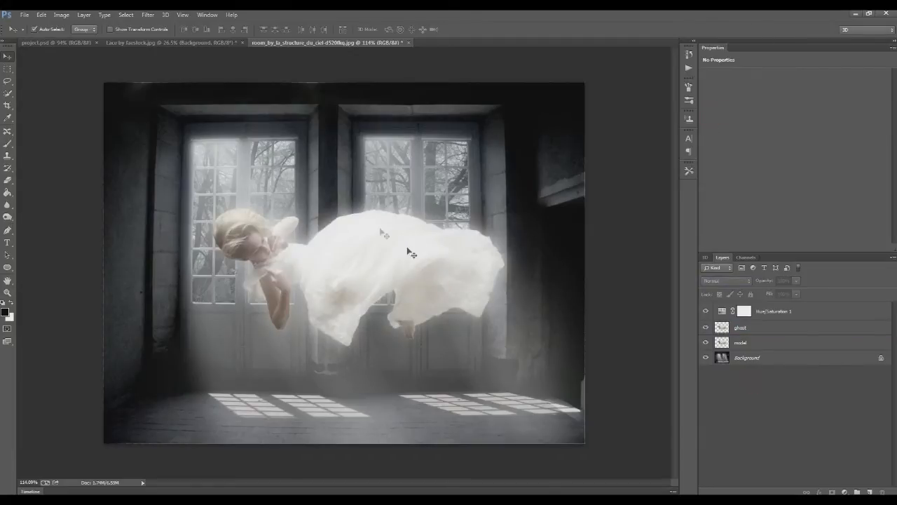
{"action": "left_click", "coordinate": [737, 329]}
{"action": "left_click", "coordinate": [783, 280]}
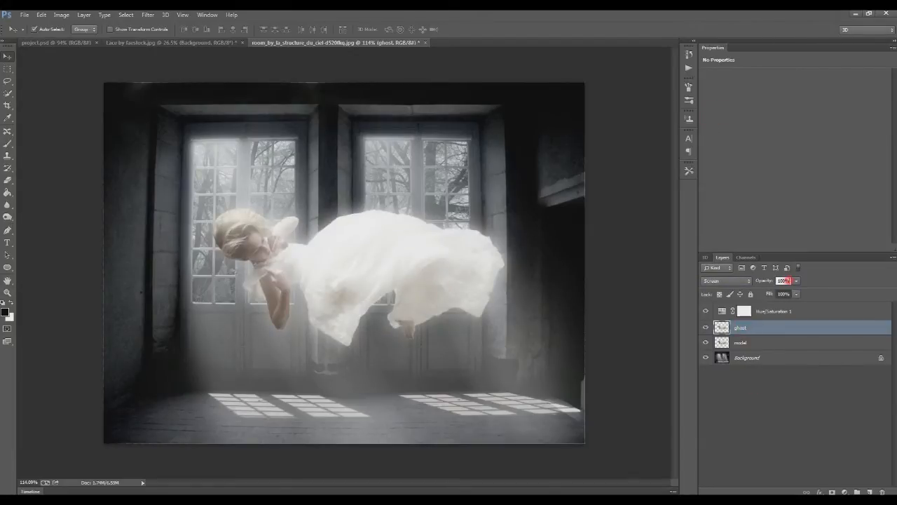
{"action": "type", "text": "30"}
{"action": "left_click", "coordinate": [777, 391]}
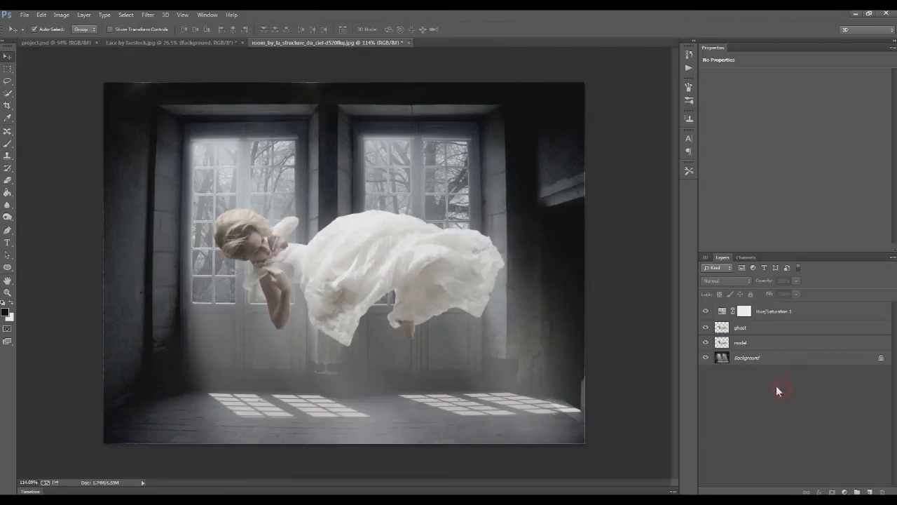
Duplicate the model layer and try to fill the copy with black, undoing the fill.
{"action": "left_click", "coordinate": [736, 330]}
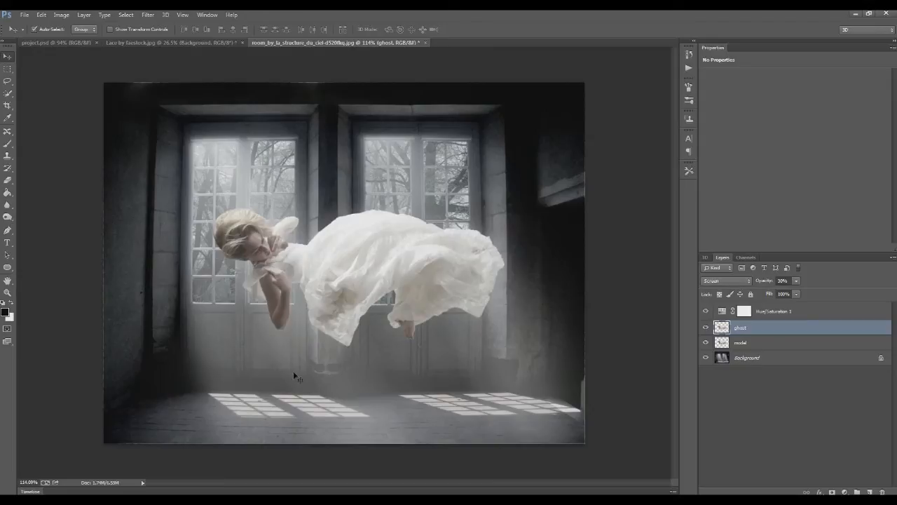
{"action": "left_click", "coordinate": [735, 344]}
{"action": "left_click_drag", "start_coordinate": [735, 343], "coordinate": [869, 492]}
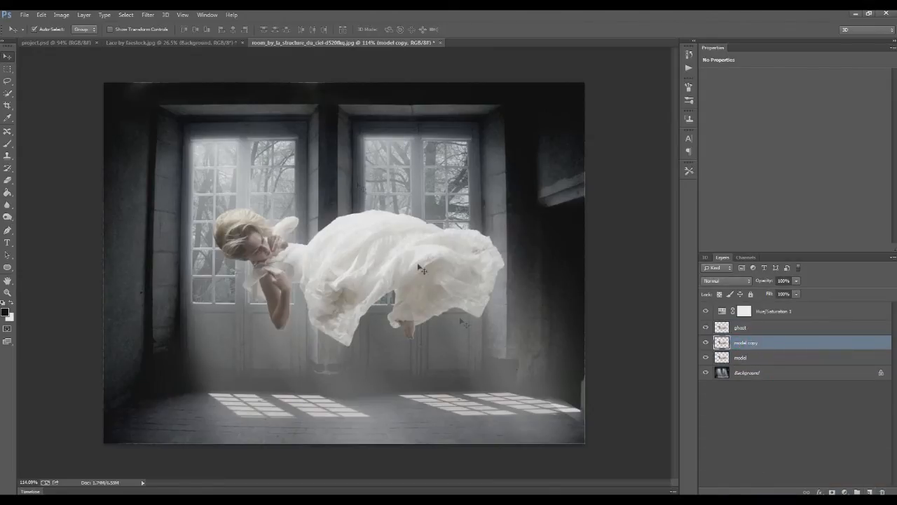
{"action": "left_click", "coordinate": [148, 15]}
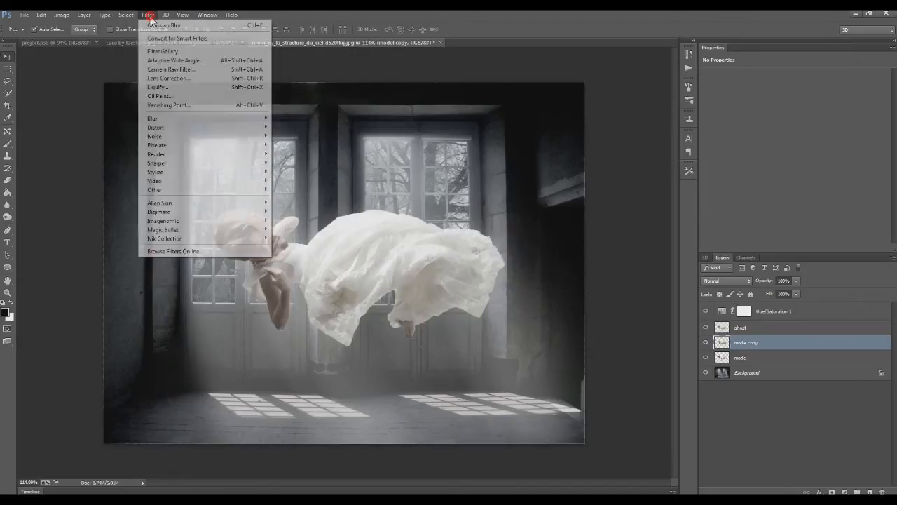
{"action": "mouse_move", "coordinate": [42, 16]}
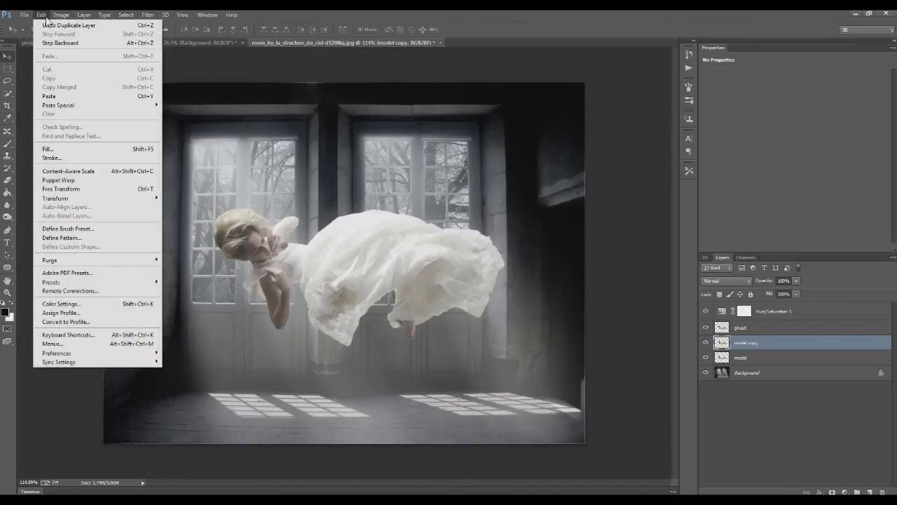
{"action": "left_click", "coordinate": [48, 149]}
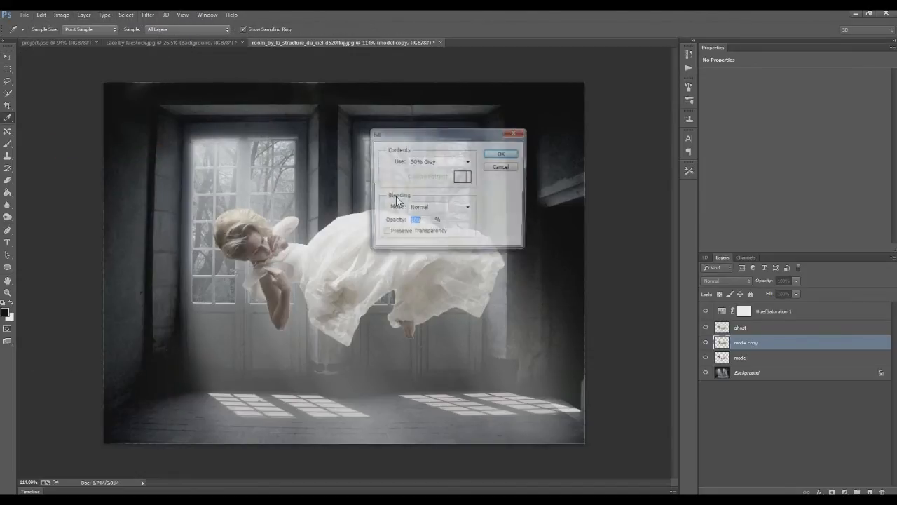
{"action": "left_click", "coordinate": [443, 161]}
{"action": "left_click", "coordinate": [425, 232]}
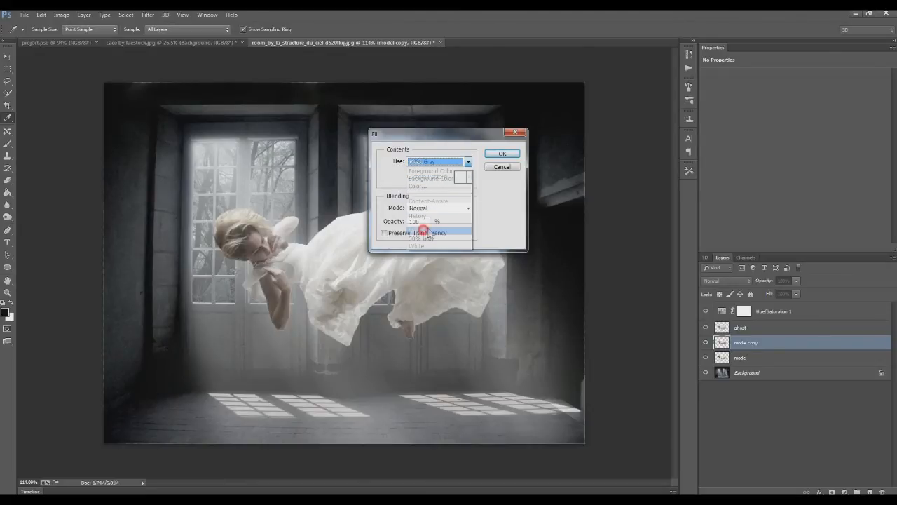
{"action": "left_click", "coordinate": [501, 153]}
{"action": "key", "text": "v"}
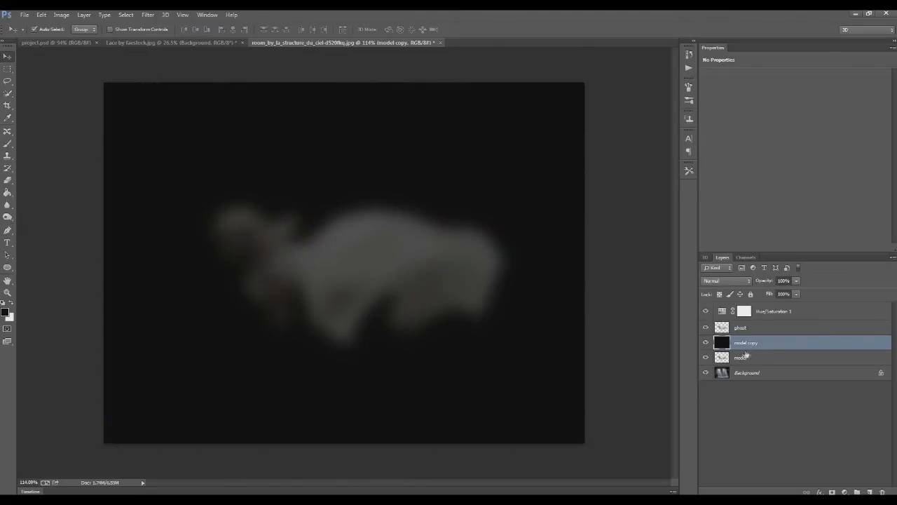
{"action": "key", "text": "ctrl+z"}
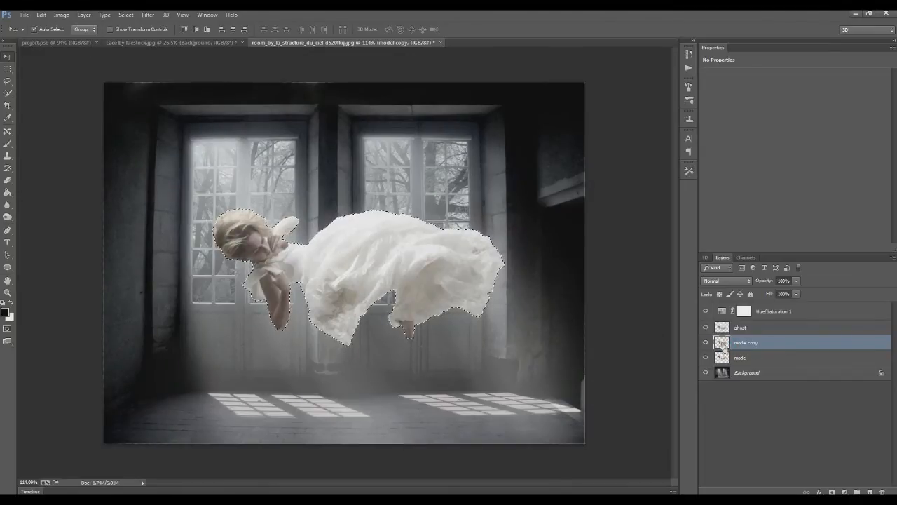
Fill the woman's selected silhouette on the model copy with black and move it down onto the floor.
{"action": "left_click", "coordinate": [46, 15]}
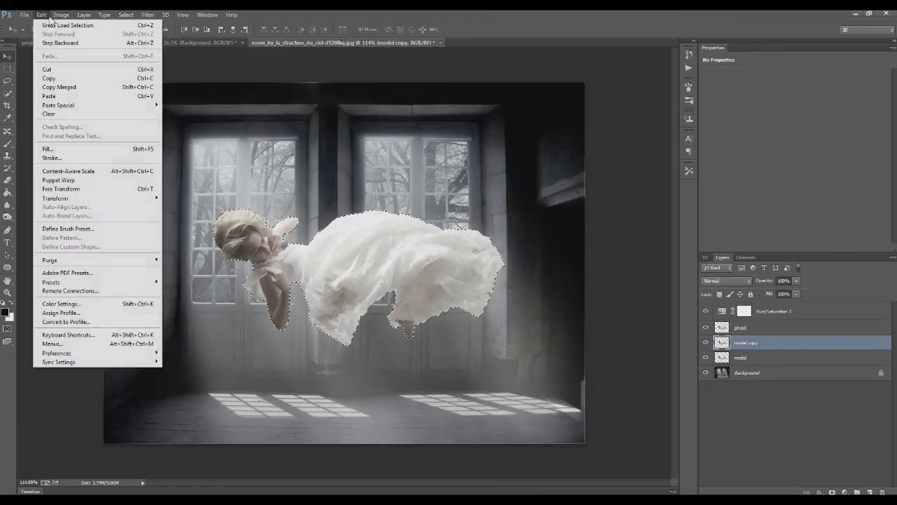
{"action": "left_click", "coordinate": [70, 150]}
{"action": "left_click", "coordinate": [502, 153]}
{"action": "key", "text": "ctrl+d"}
{"action": "key", "text": "v"}
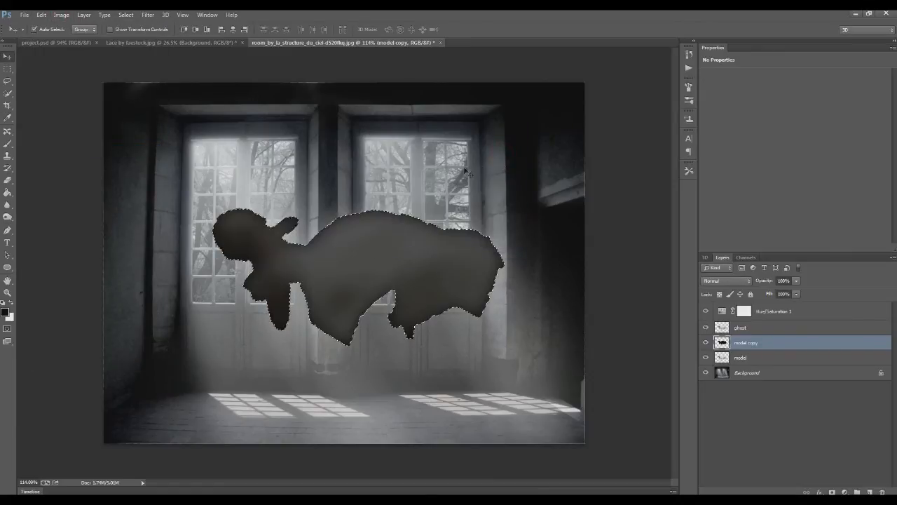
{"action": "key", "text": "ctrl+t"}
{"action": "left_click_drag", "start_coordinate": [420, 288], "coordinate": [410, 479]}
{"action": "key", "text": "Return"}
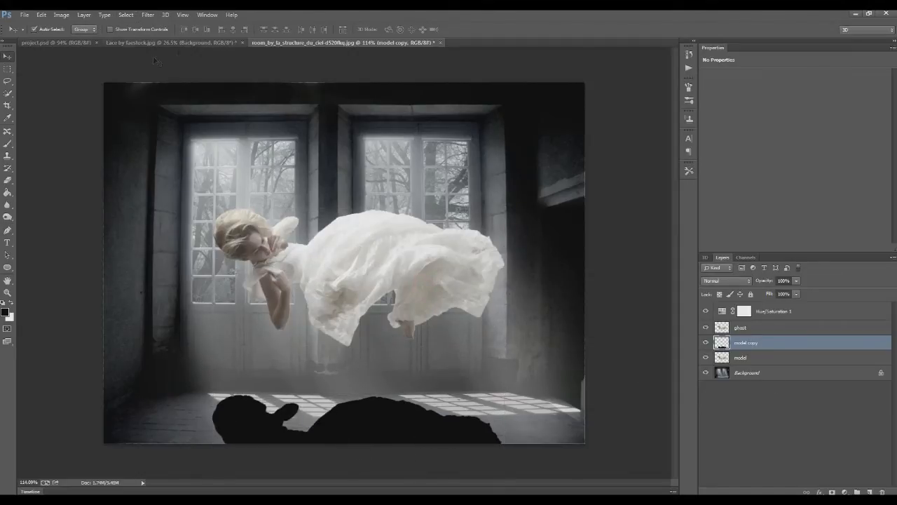
Reapply the last Gaussian Blur to the black silhouette on the floor and delete that layer.
{"action": "left_click", "coordinate": [749, 345]}
{"action": "left_click", "coordinate": [148, 14]}
{"action": "left_click", "coordinate": [178, 25]}
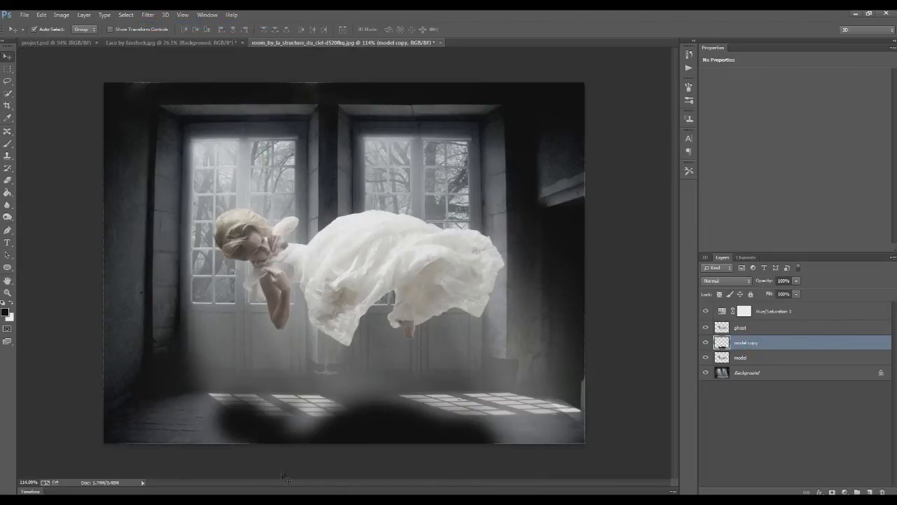
{"action": "left_click", "coordinate": [759, 345]}
{"action": "key", "text": "Delete"}
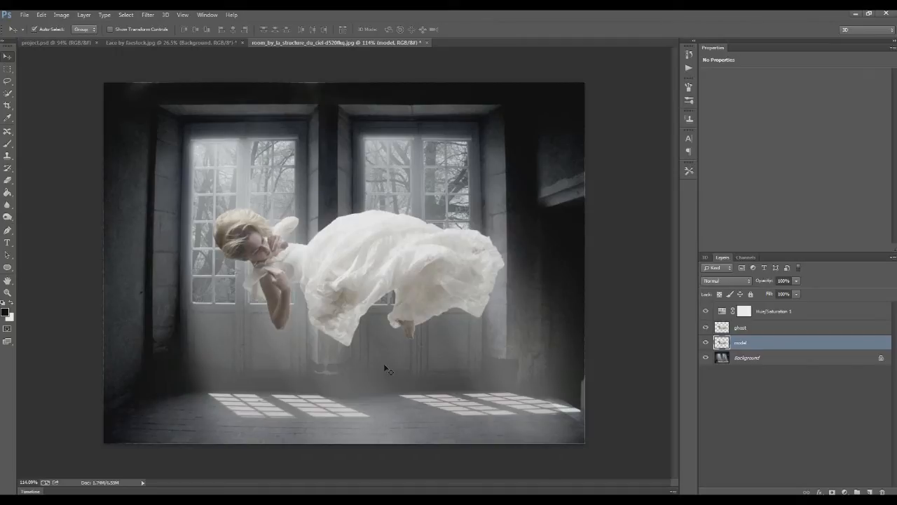
{"action": "left_click", "coordinate": [851, 386]}
{"action": "left_click", "coordinate": [772, 311]}
{"action": "left_click", "coordinate": [787, 399]}
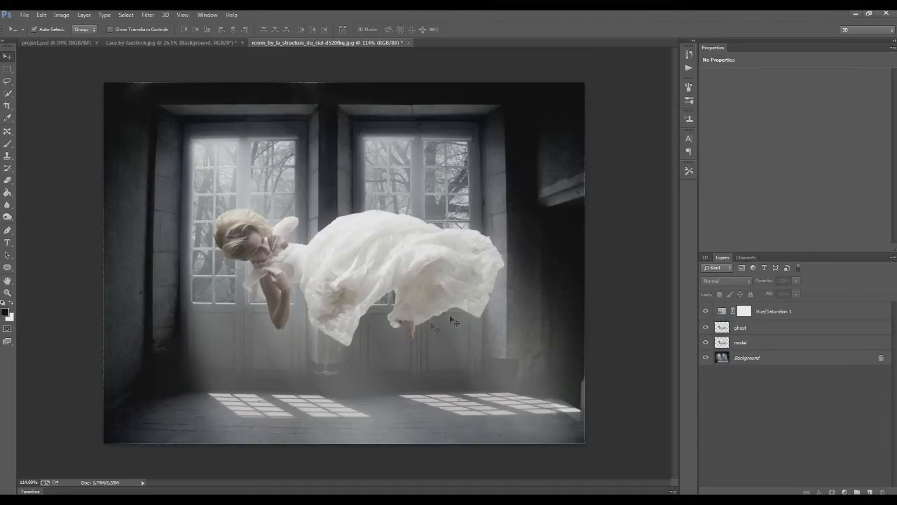
{"action": "left_click", "coordinate": [773, 311]}
{"action": "left_click", "coordinate": [782, 369]}
Add a Photo Filter adjustment layer at the top of the stack, choose a bright green colour and adjust its density.
{"action": "left_click", "coordinate": [847, 492]}
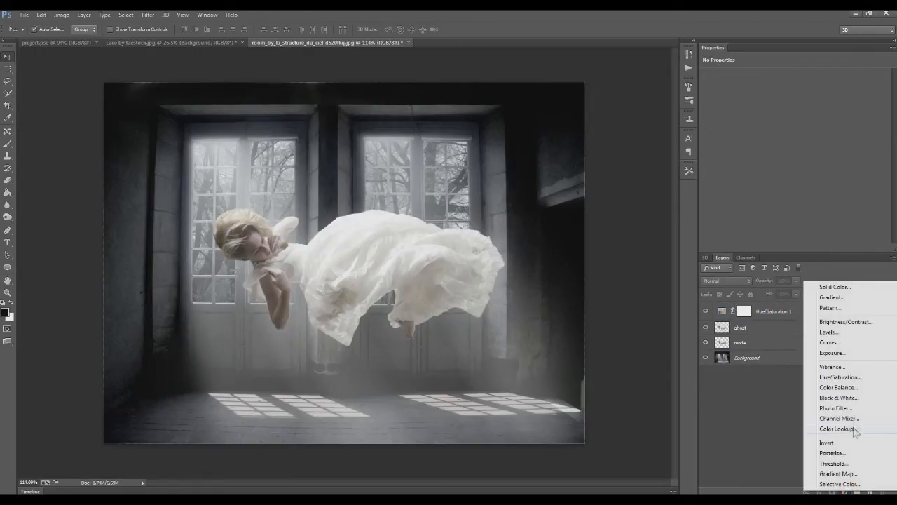
{"action": "left_click", "coordinate": [830, 407]}
{"action": "left_click", "coordinate": [734, 91]}
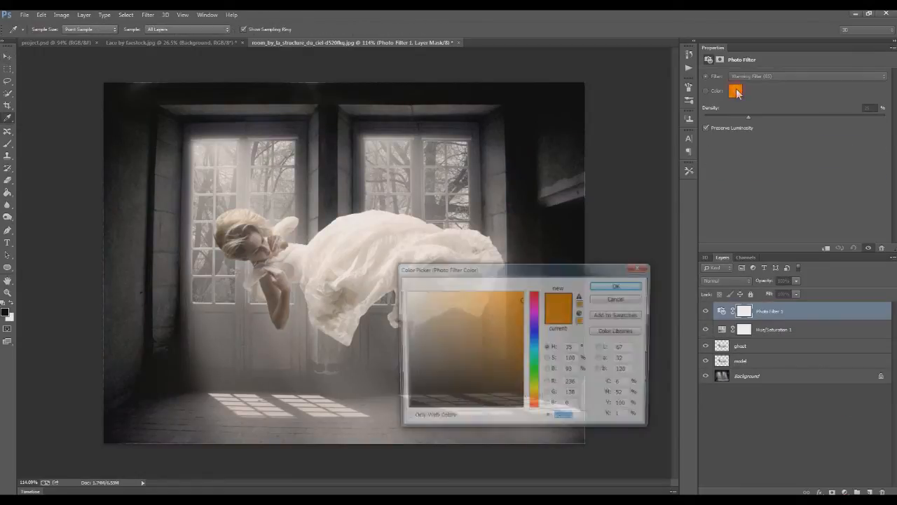
{"action": "left_click", "coordinate": [534, 377]}
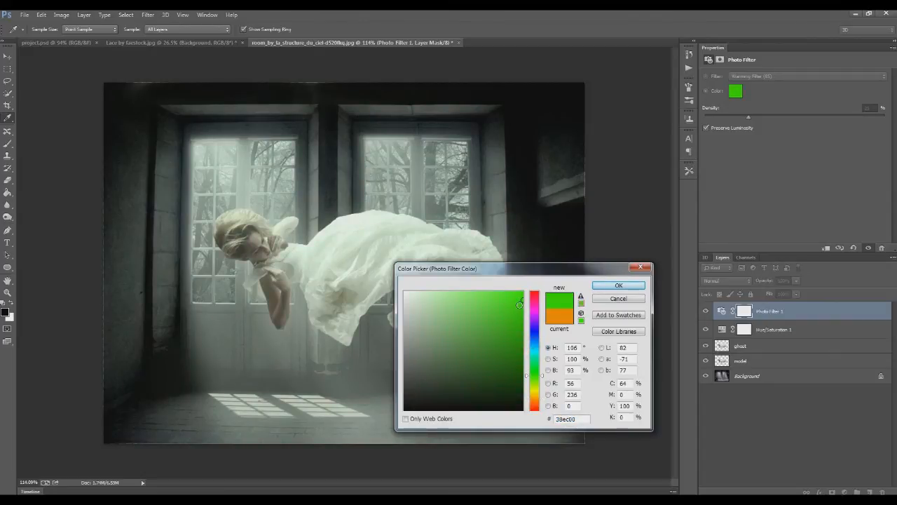
{"action": "left_click", "coordinate": [534, 385]}
{"action": "left_click_drag", "start_coordinate": [534, 385], "coordinate": [534, 371]}
{"action": "left_click", "coordinate": [624, 285]}
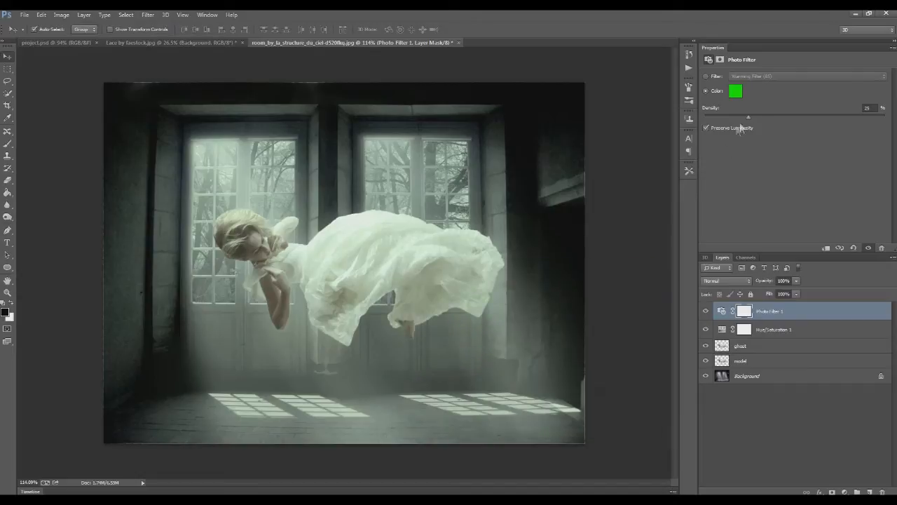
{"action": "left_click_drag", "start_coordinate": [747, 120], "coordinate": [737, 120]}
{"action": "left_click", "coordinate": [769, 427]}
Add a Curves adjustment layer and shape a gentle S-curve in RGB by raising the highlights and lowering the shadows.
{"action": "left_click", "coordinate": [847, 491]}
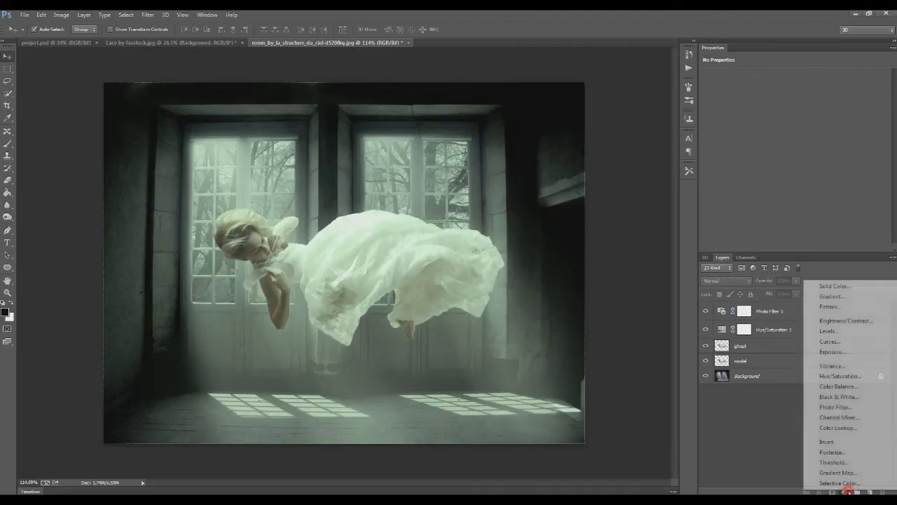
{"action": "left_click", "coordinate": [836, 341]}
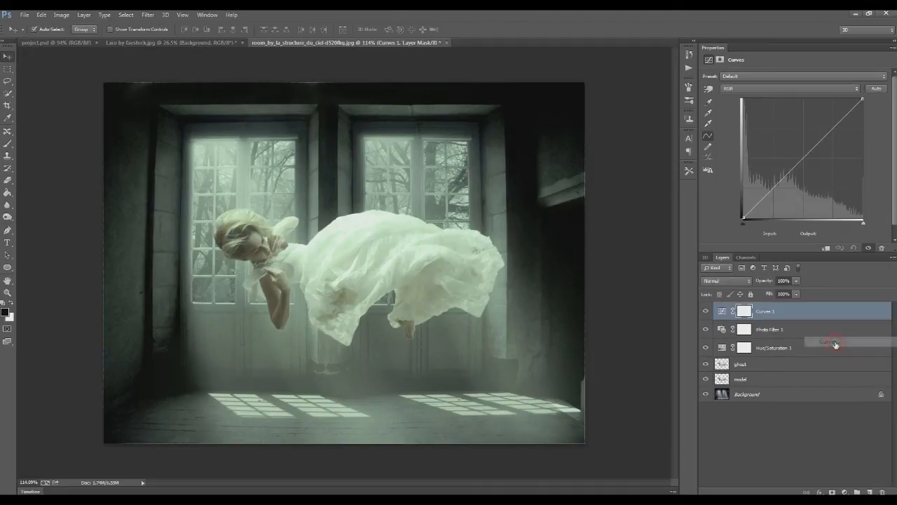
{"action": "left_click_drag", "start_coordinate": [824, 138], "coordinate": [822, 130]}
{"action": "left_click_drag", "start_coordinate": [772, 187], "coordinate": [771, 196]}
Raise the Red channel's midtones in the Curves adjustment, moving a point at input 131 to output 143.
{"action": "left_click", "coordinate": [755, 88]}
{"action": "left_click", "coordinate": [745, 100]}
{"action": "left_click", "coordinate": [807, 153]}
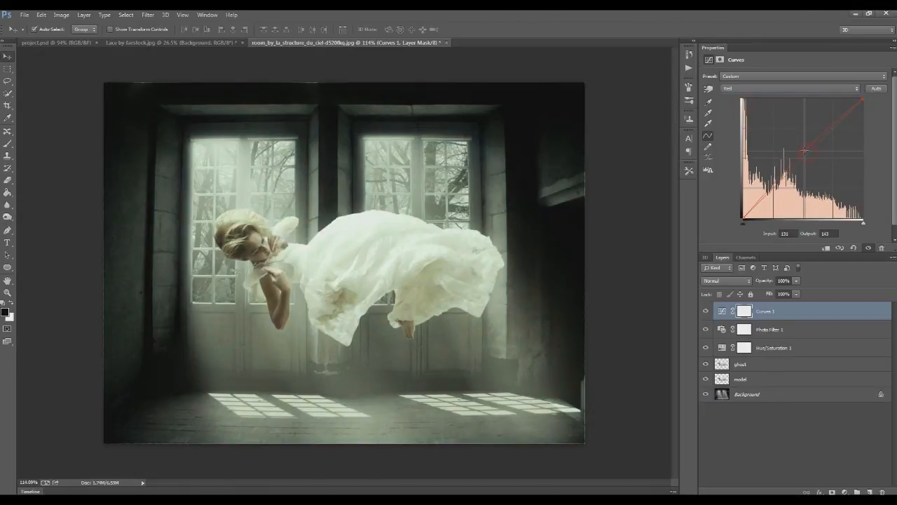
In the Curves adjustment's Green channel, raise the midtones from input 127 to output 133 and lower the shadows from 37 to 26.
{"action": "left_click", "coordinate": [770, 88]}
{"action": "left_click", "coordinate": [756, 111]}
{"action": "left_click", "coordinate": [804, 157]}
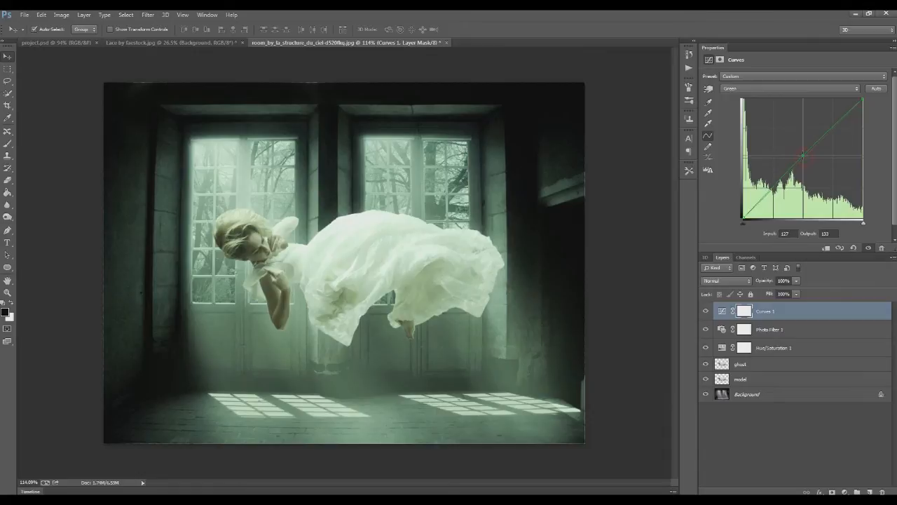
{"action": "left_click_drag", "start_coordinate": [759, 204], "coordinate": [760, 206]}
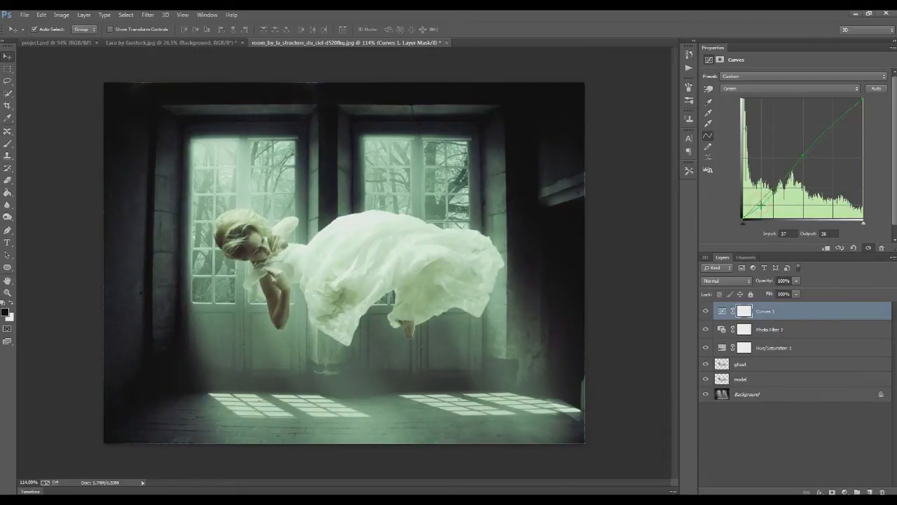
{"action": "left_click", "coordinate": [775, 426]}
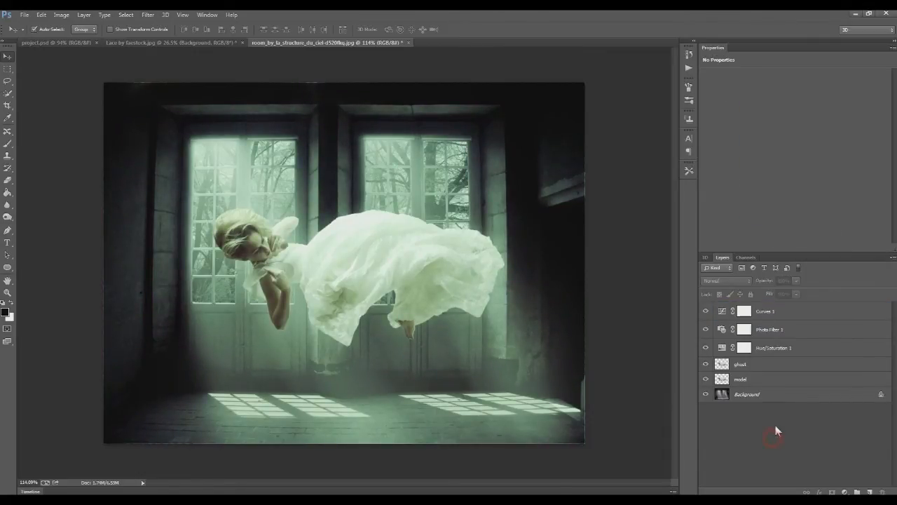
Examine the finished composite in project.psd for its overall tone, and return to the room image.
{"action": "left_click", "coordinate": [192, 43]}
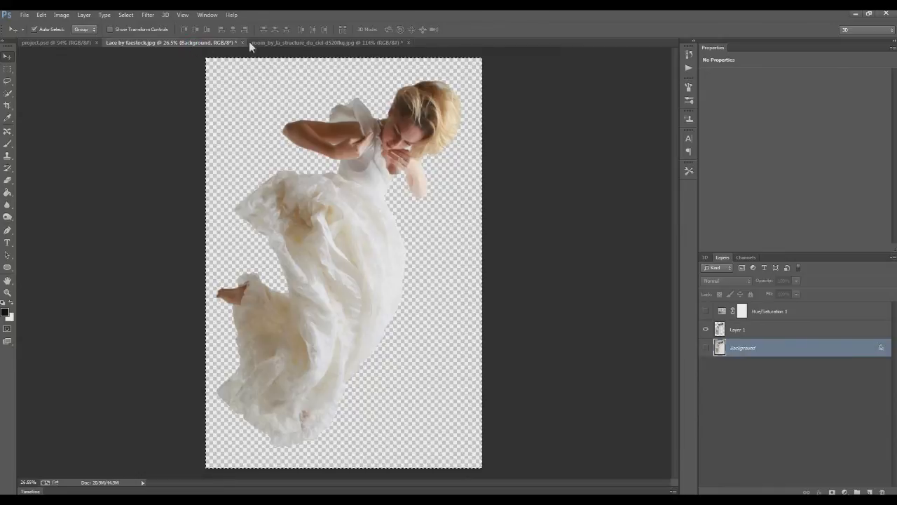
{"action": "left_click", "coordinate": [276, 42]}
{"action": "left_click", "coordinate": [85, 43]}
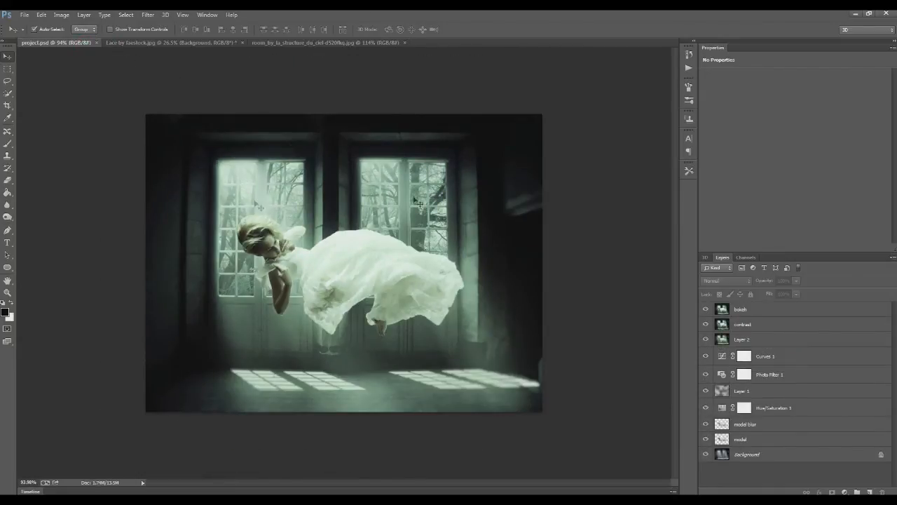
{"action": "scroll", "coordinate": [451, 276], "scroll_direction": "up", "scroll_amount": 3}
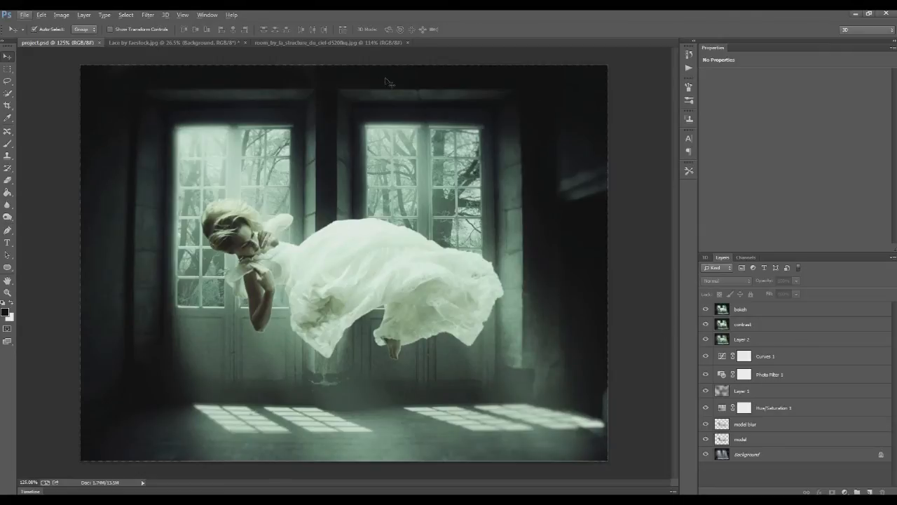
{"action": "left_click", "coordinate": [283, 42]}
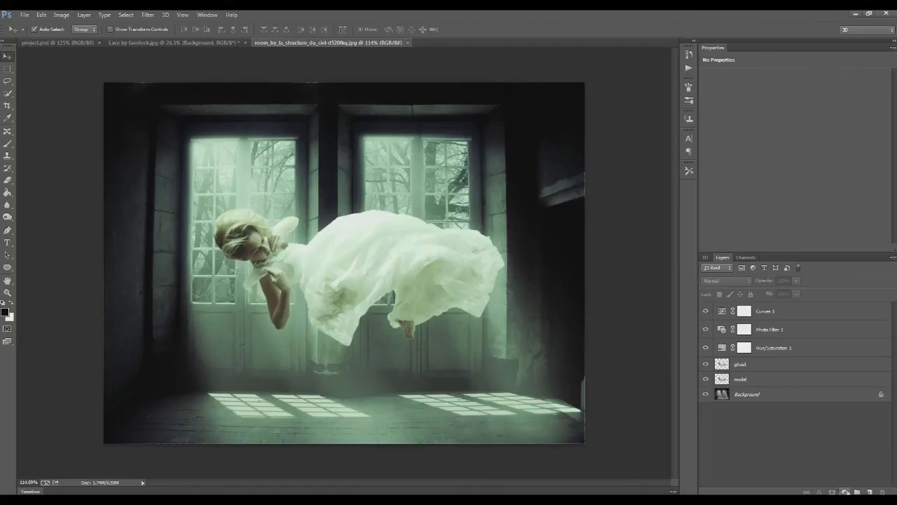
Add a Brightness/Contrast adjustment layer at the top of the stack with brightness -18 and contrast 1.
{"action": "left_click", "coordinate": [846, 492]}
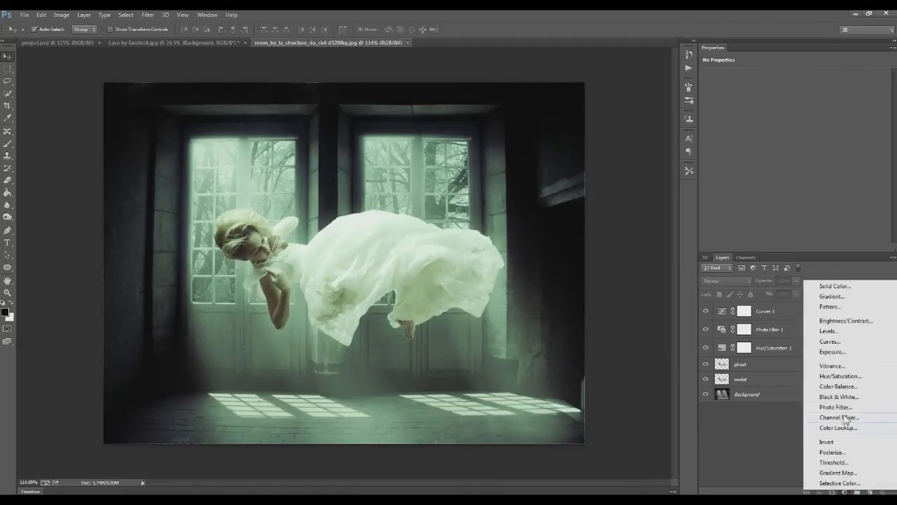
{"action": "left_click", "coordinate": [845, 320]}
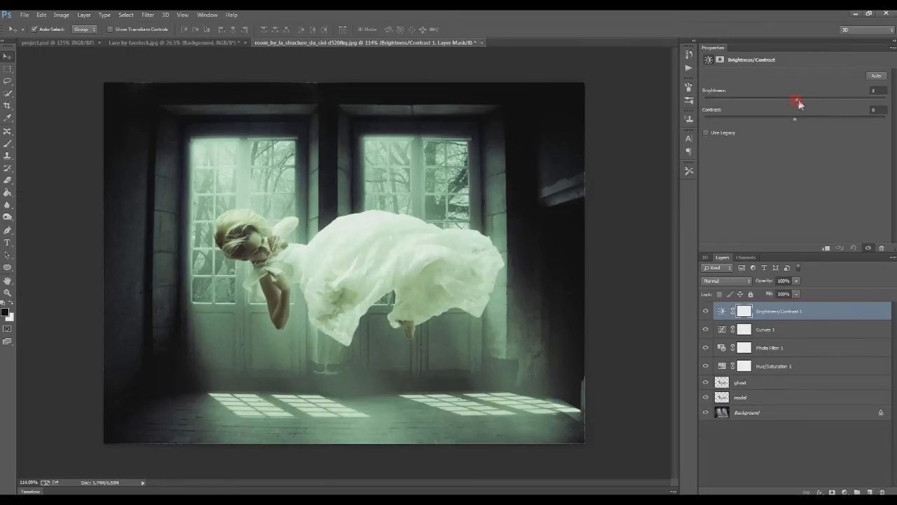
{"action": "left_click_drag", "start_coordinate": [790, 101], "coordinate": [783, 100]}
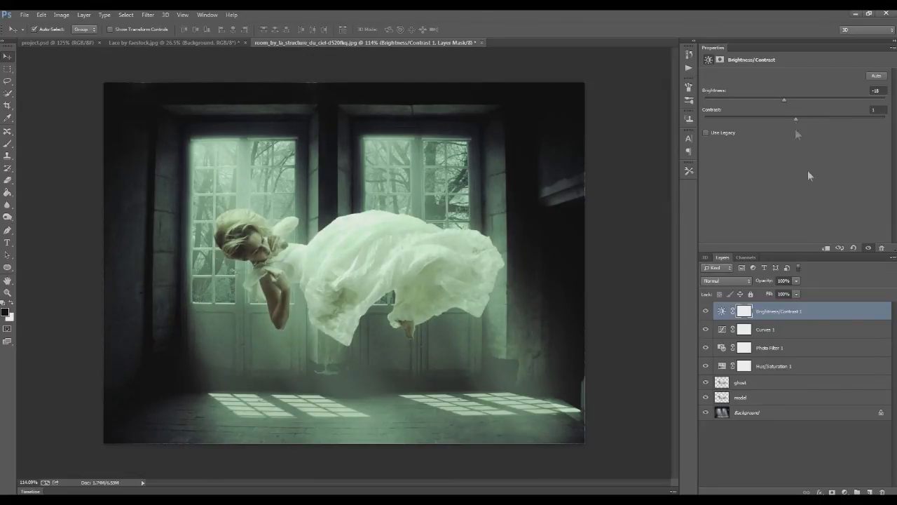
{"action": "left_click", "coordinate": [774, 446]}
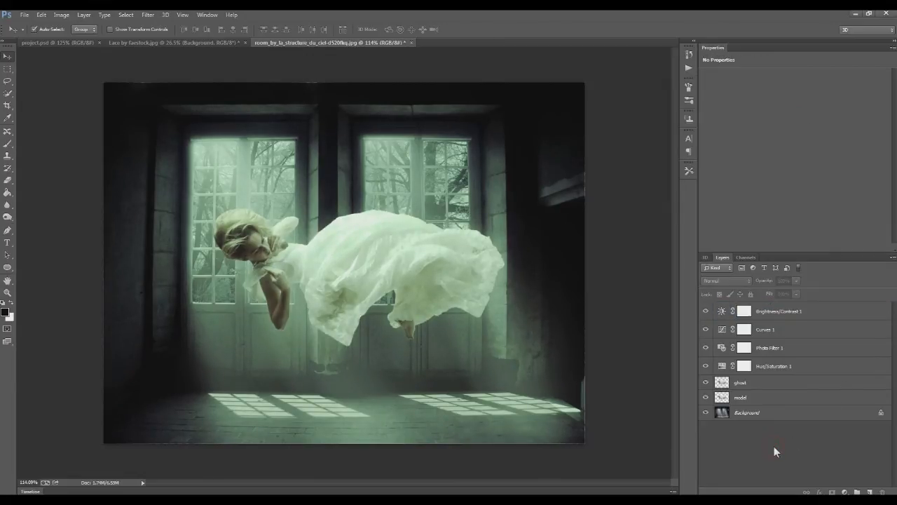
{"action": "left_click", "coordinate": [747, 397]}
{"action": "left_click", "coordinate": [148, 15]}
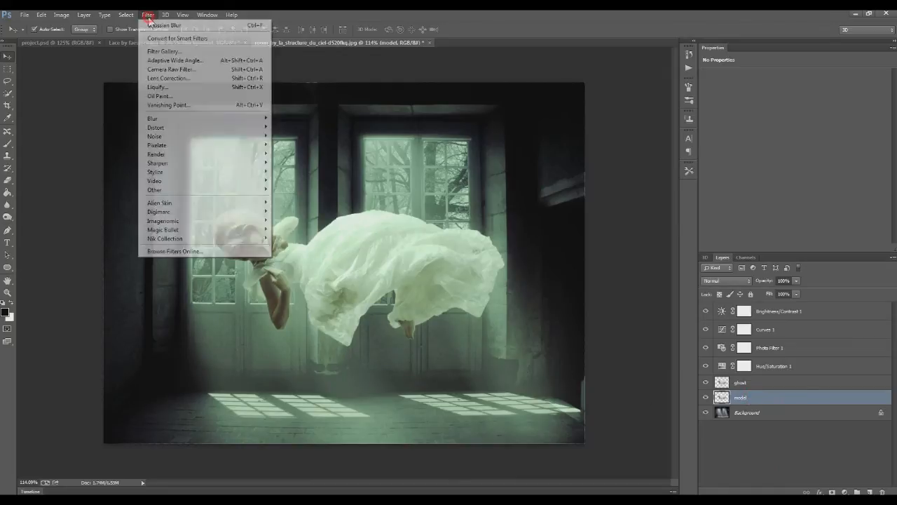
{"action": "left_click", "coordinate": [191, 94]}
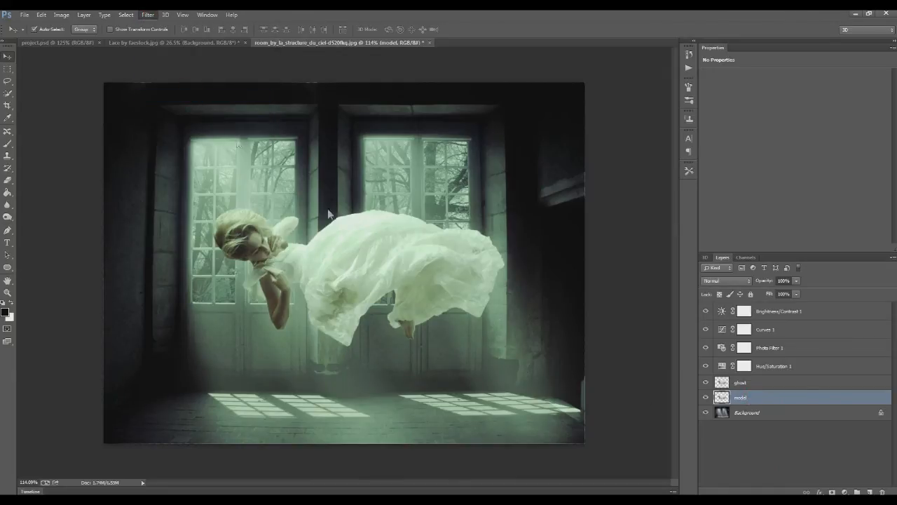
{"action": "left_click_drag", "start_coordinate": [227, 64], "coordinate": [236, 51]}
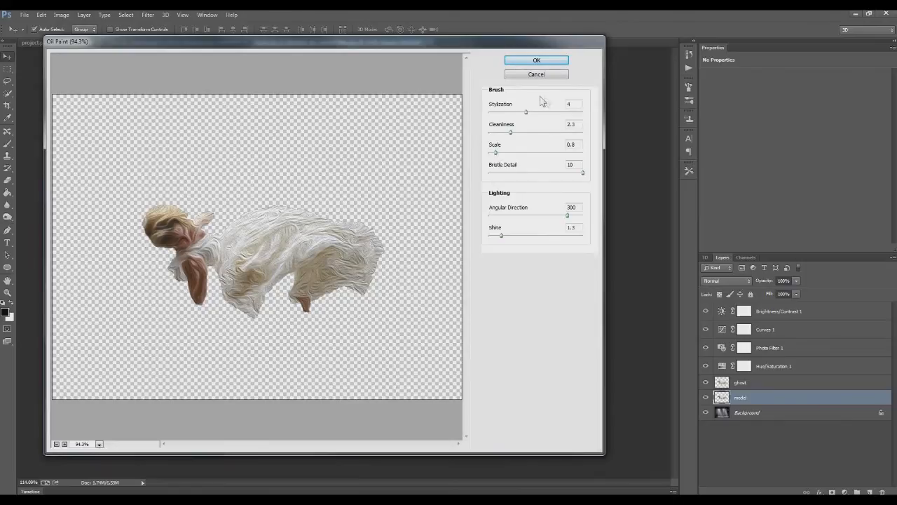
{"action": "left_click_drag", "start_coordinate": [526, 112], "coordinate": [583, 114]}
{"action": "left_click_drag", "start_coordinate": [511, 132], "coordinate": [582, 132]}
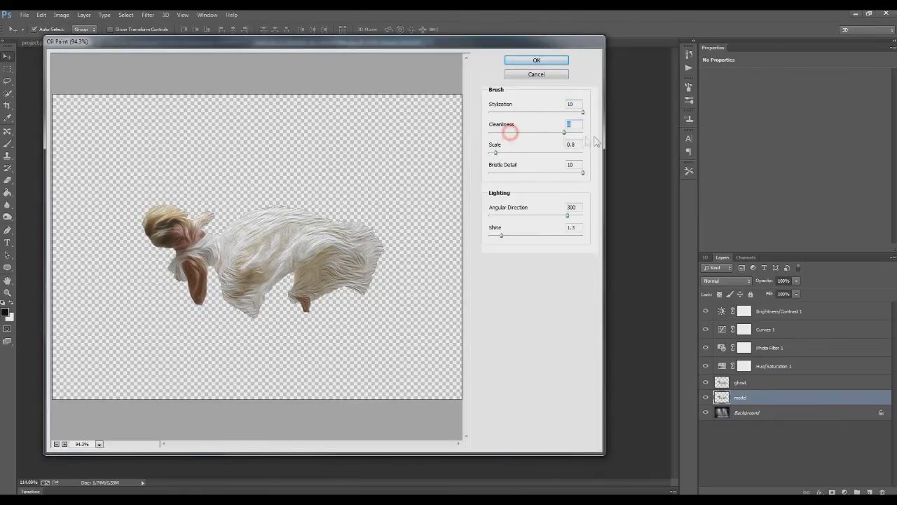
{"action": "left_click", "coordinate": [534, 75]}
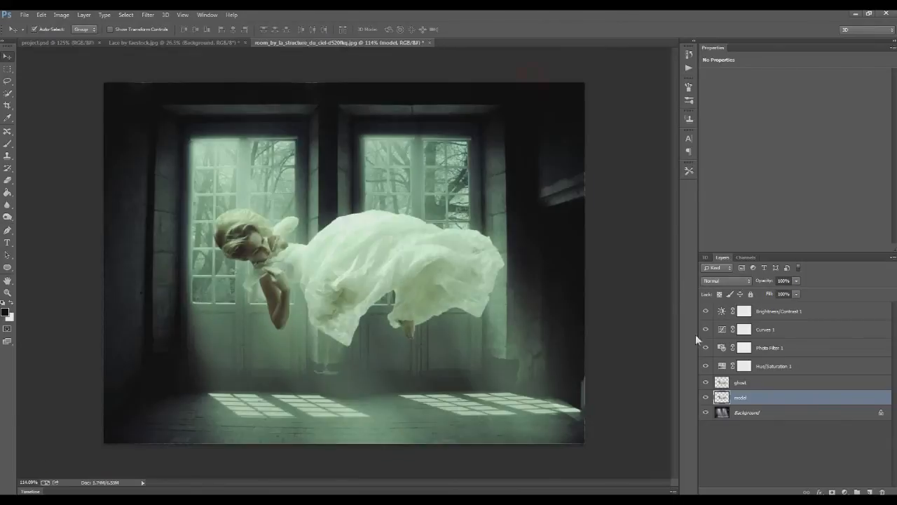
Duplicate the model layer and set Oil Paint on the original to Stylization 10, Cleanliness 10, Scale 0.1 and Bristle Detail 0.
{"action": "left_click_drag", "start_coordinate": [784, 396], "coordinate": [869, 491]}
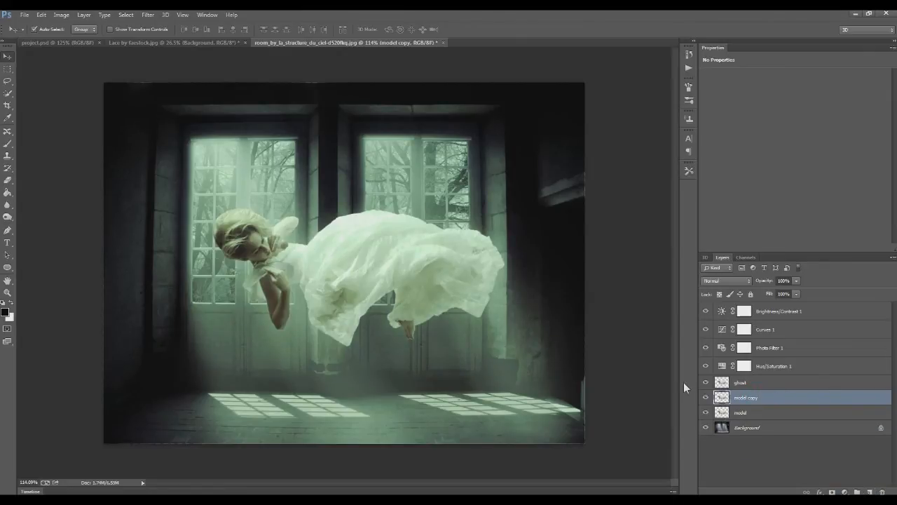
{"action": "left_click", "coordinate": [742, 413]}
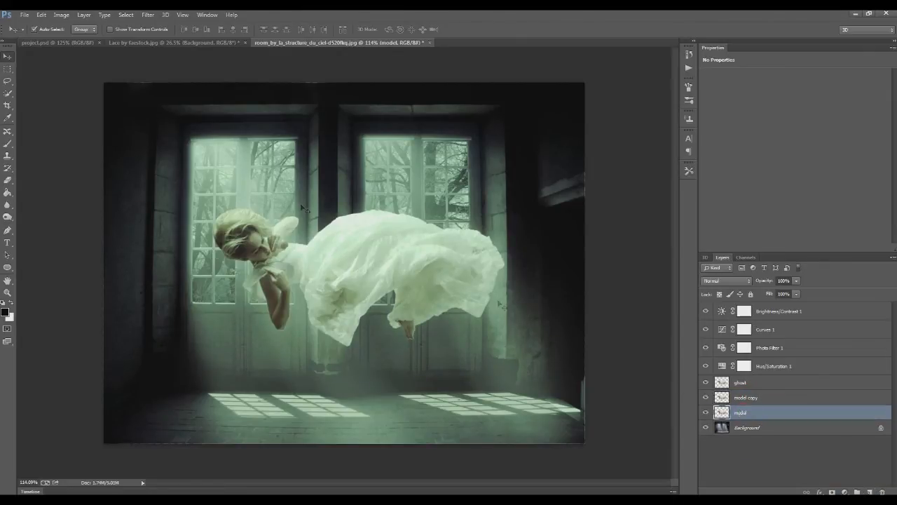
{"action": "left_click", "coordinate": [146, 15]}
{"action": "left_click", "coordinate": [164, 97]}
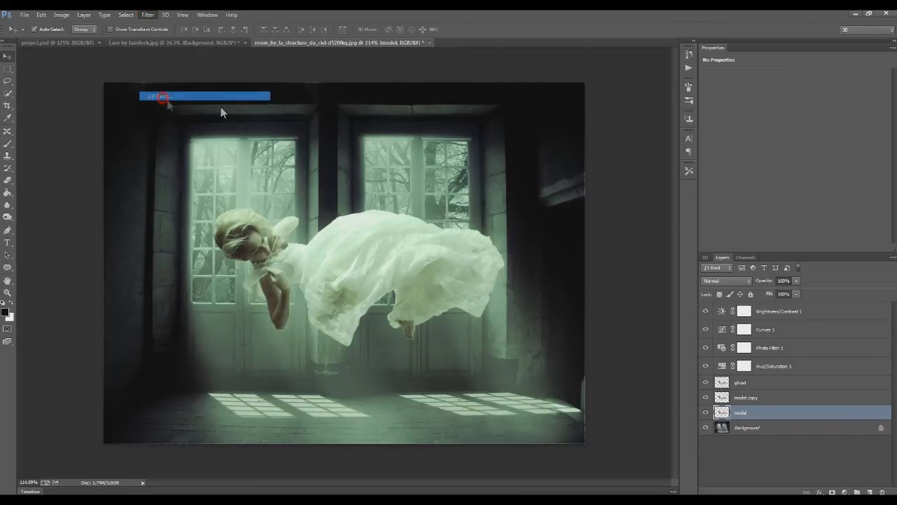
{"action": "left_click", "coordinate": [527, 113]}
{"action": "left_click_drag", "start_coordinate": [510, 131], "coordinate": [619, 135]}
{"action": "left_click_drag", "start_coordinate": [495, 152], "coordinate": [487, 153]}
{"action": "left_click_drag", "start_coordinate": [581, 173], "coordinate": [487, 174]}
Set the Oil Paint lighting to Angular Direction 360 and Shine 0, check the enlarged preview and apply the filter.
{"action": "left_click", "coordinate": [566, 216]}
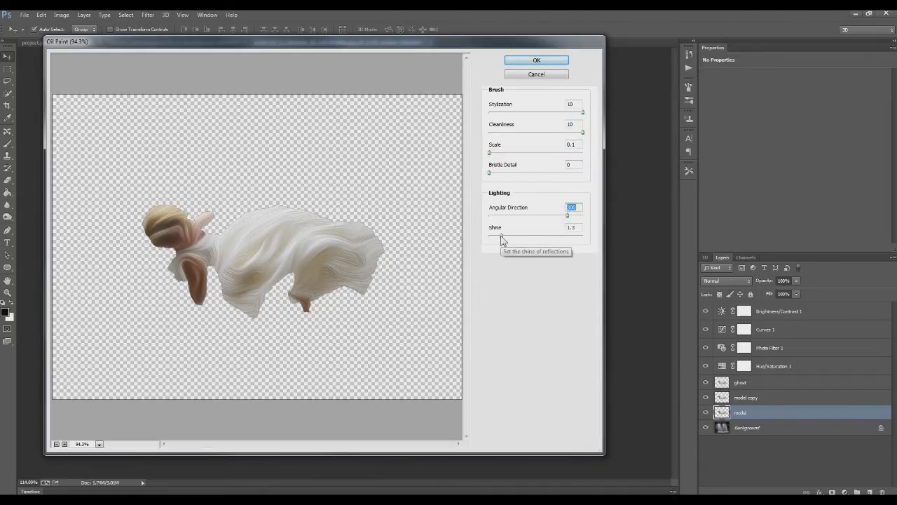
{"action": "left_click_drag", "start_coordinate": [566, 216], "coordinate": [593, 217]}
{"action": "left_click_drag", "start_coordinate": [501, 236], "coordinate": [475, 241]}
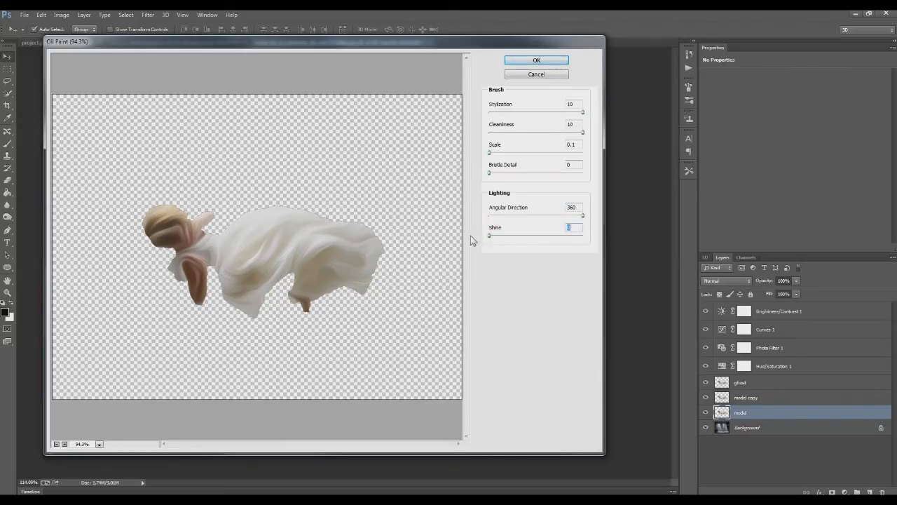
{"action": "mouse_move", "coordinate": [581, 114]}
{"action": "left_mouse_down"}
{"action": "mouse_move", "coordinate": [465, 125]}
{"action": "mouse_move", "coordinate": [609, 115]}
{"action": "left_mouse_up"}
{"action": "left_click", "coordinate": [65, 443]}
{"action": "left_click", "coordinate": [64, 444]}
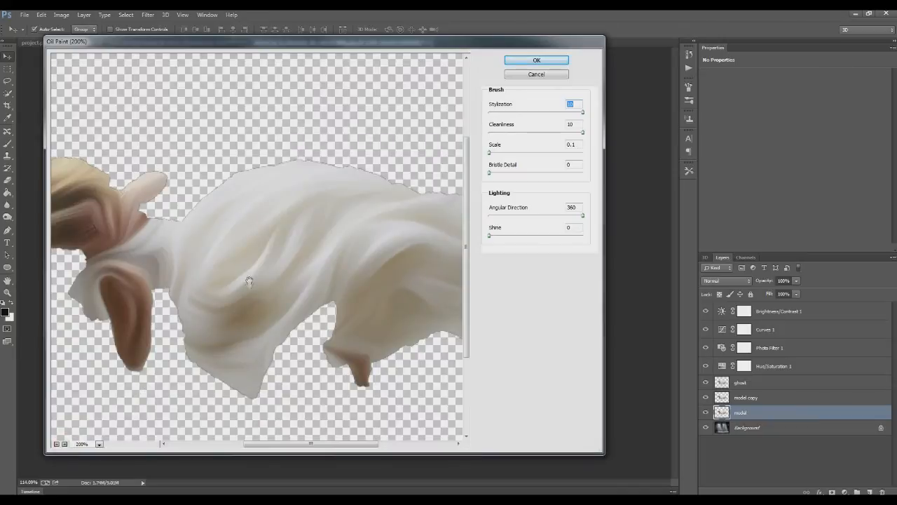
{"action": "left_click", "coordinate": [548, 60]}
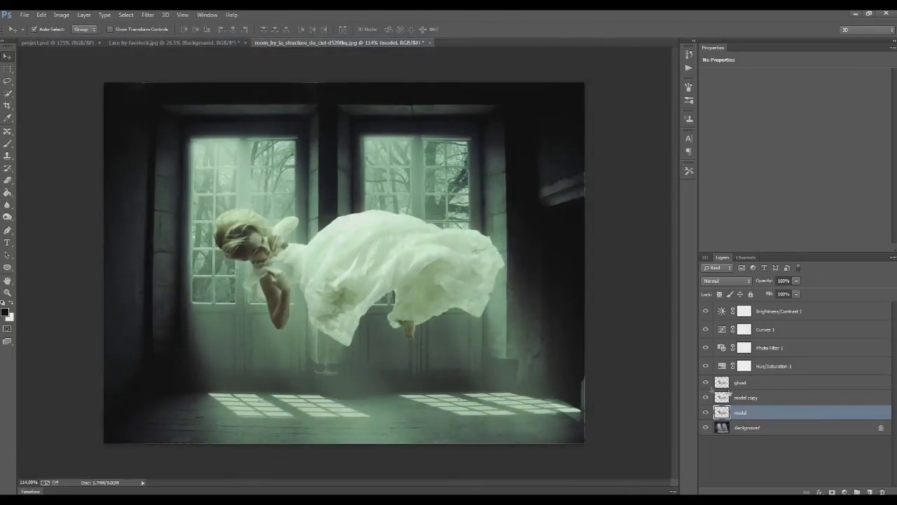
Move the oil-painted model layer above model copy and hide it with a black layer mask.
{"action": "left_click_drag", "start_coordinate": [739, 415], "coordinate": [745, 396]}
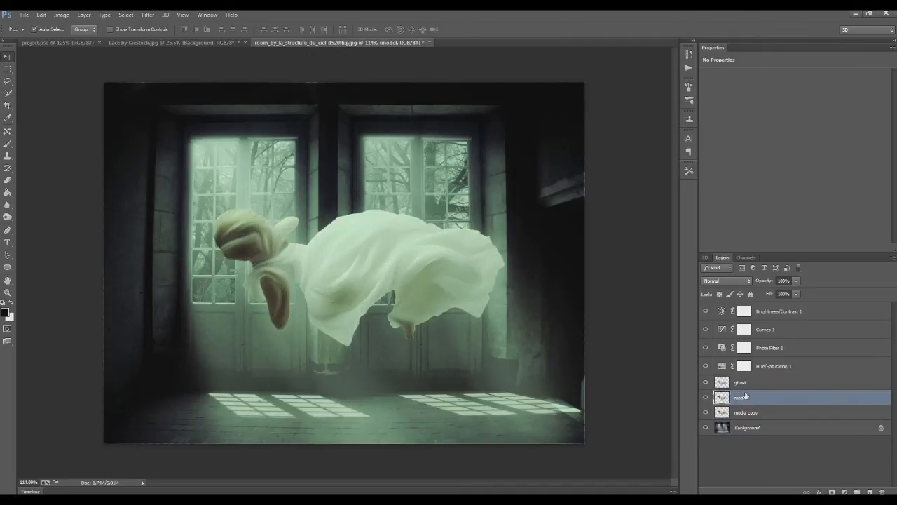
{"action": "left_click", "coordinate": [832, 492], "text": "alt"}
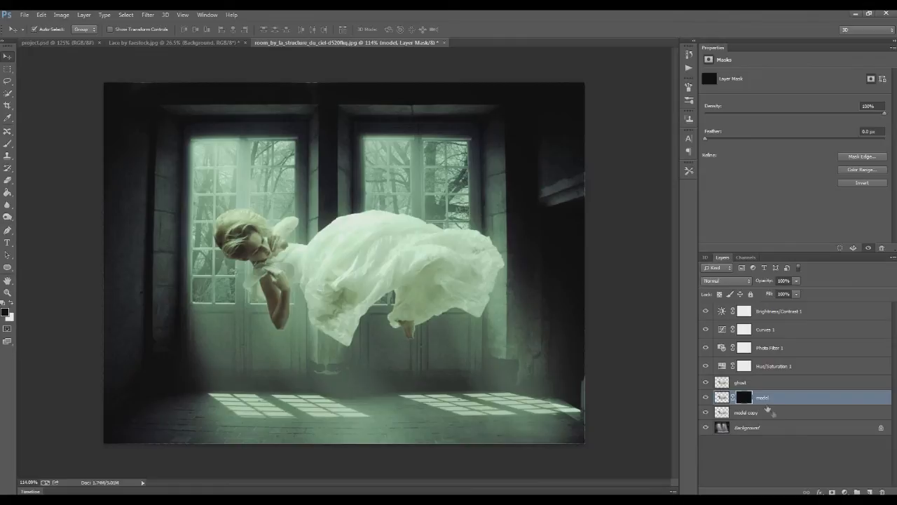
Paint white on the model layer's mask with an enlarged brush to reveal the smoothed fabric across the dress skirt.
{"action": "left_click", "coordinate": [8, 143]}
{"action": "key", "text": "bracketright"}
{"action": "key", "text": "bracketright"}
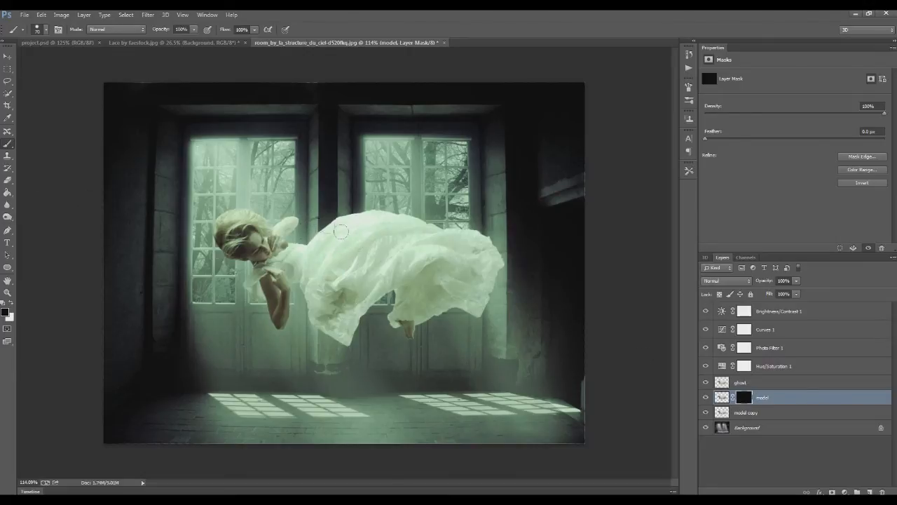
{"action": "left_click", "coordinate": [12, 307]}
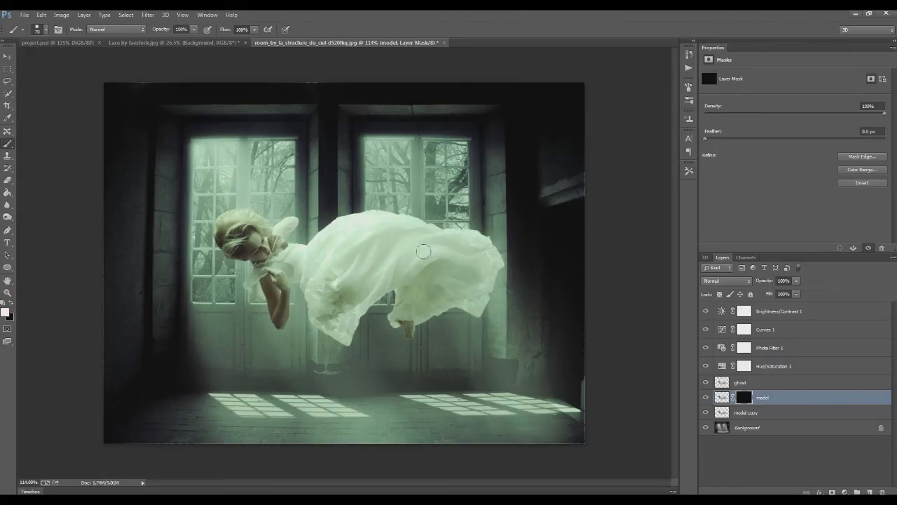
{"action": "mouse_move", "coordinate": [373, 230]}
{"action": "left_mouse_down"}
{"action": "mouse_move", "coordinate": [351, 221]}
{"action": "mouse_move", "coordinate": [303, 250]}
{"action": "mouse_move", "coordinate": [320, 270]}
{"action": "mouse_move", "coordinate": [330, 317]}
{"action": "mouse_move", "coordinate": [336, 291]}
{"action": "mouse_move", "coordinate": [311, 294]}
{"action": "left_mouse_up"}
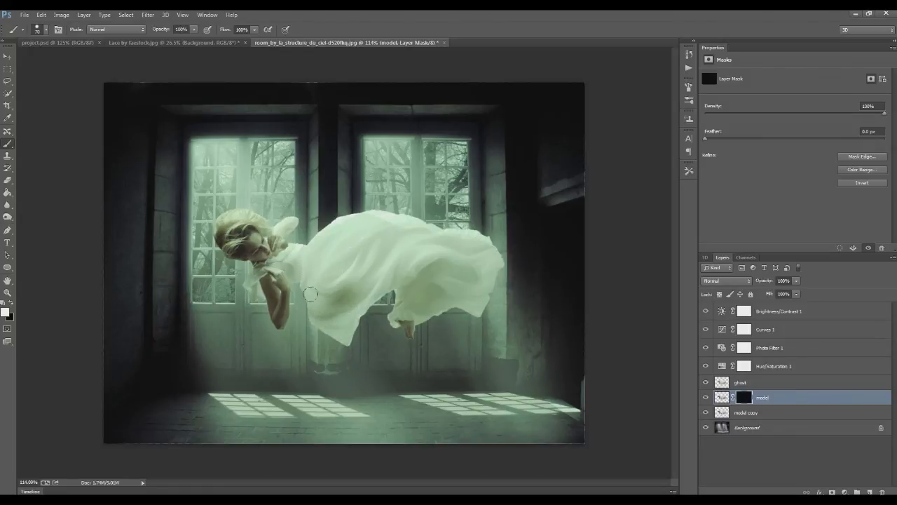
Paint white on the mask with a smaller brush over the dress bodice and the sleeve of the lower arm.
{"action": "scroll", "coordinate": [269, 248], "scroll_direction": "up", "scroll_amount": 6}
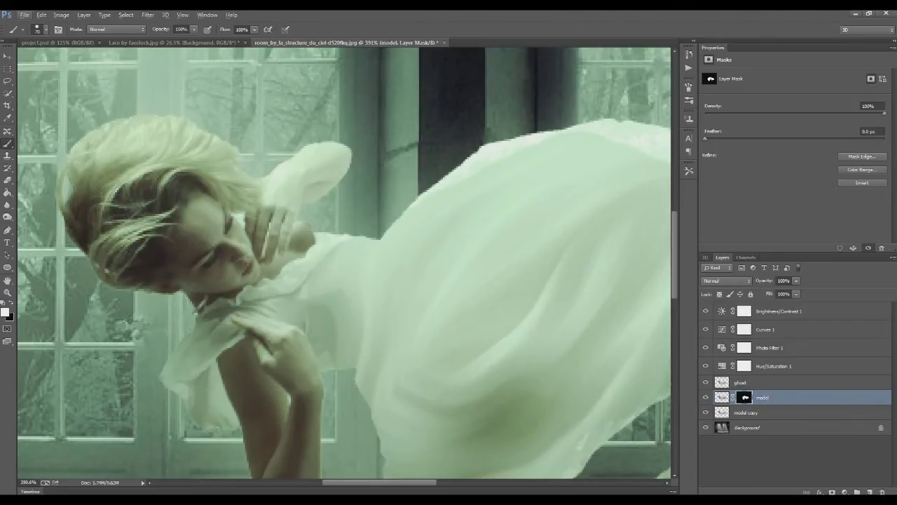
{"action": "mouse_move", "coordinate": [297, 285]}
{"action": "left_mouse_down"}
{"action": "mouse_move", "coordinate": [300, 291]}
{"action": "mouse_move", "coordinate": [252, 295]}
{"action": "mouse_move", "coordinate": [300, 312]}
{"action": "left_mouse_up"}
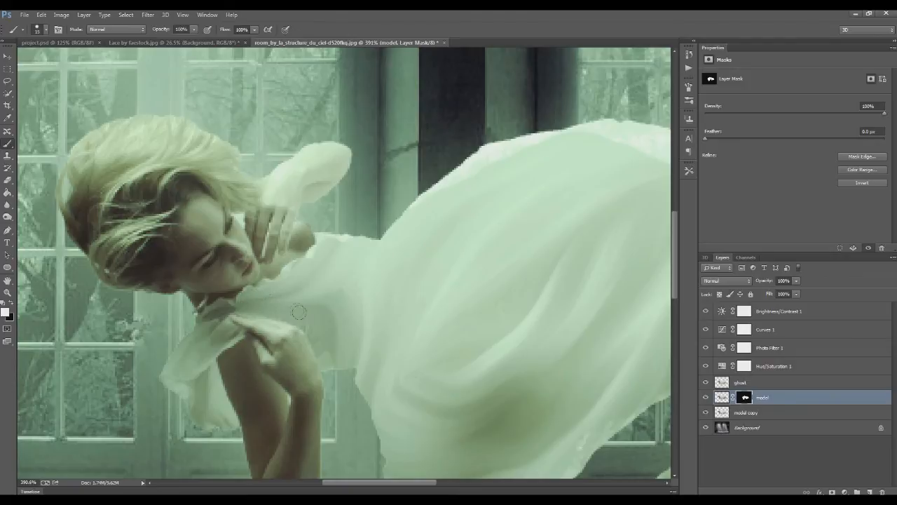
{"action": "mouse_move", "coordinate": [213, 330]}
{"action": "left_mouse_down"}
{"action": "mouse_move", "coordinate": [191, 382]}
{"action": "mouse_move", "coordinate": [222, 417]}
{"action": "mouse_move", "coordinate": [172, 372]}
{"action": "mouse_move", "coordinate": [180, 344]}
{"action": "left_mouse_up"}
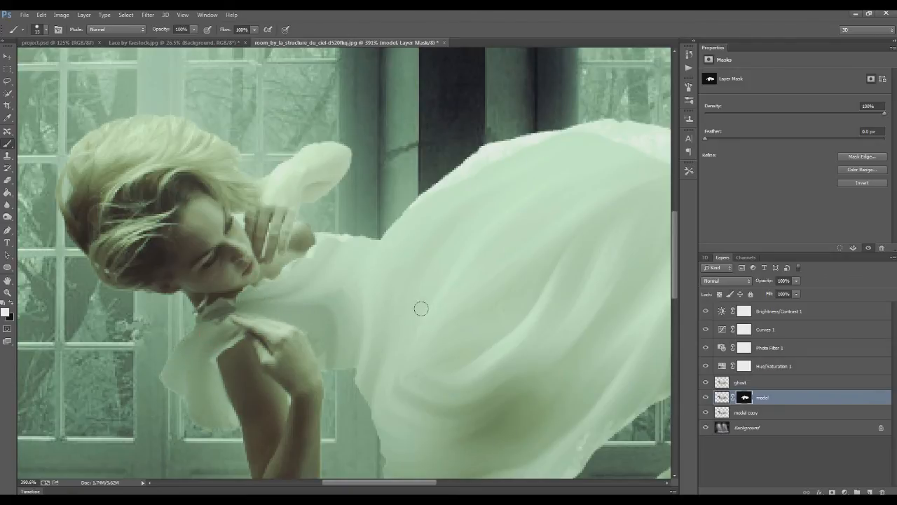
Paint white on the mask over the dress hem around the foot.
{"action": "scroll", "coordinate": [421, 306], "scroll_direction": "down", "scroll_amount": 5}
{"action": "scroll", "coordinate": [643, 446], "scroll_direction": "up", "scroll_amount": 3}
{"action": "scroll", "coordinate": [643, 445], "scroll_direction": "up", "scroll_amount": 2}
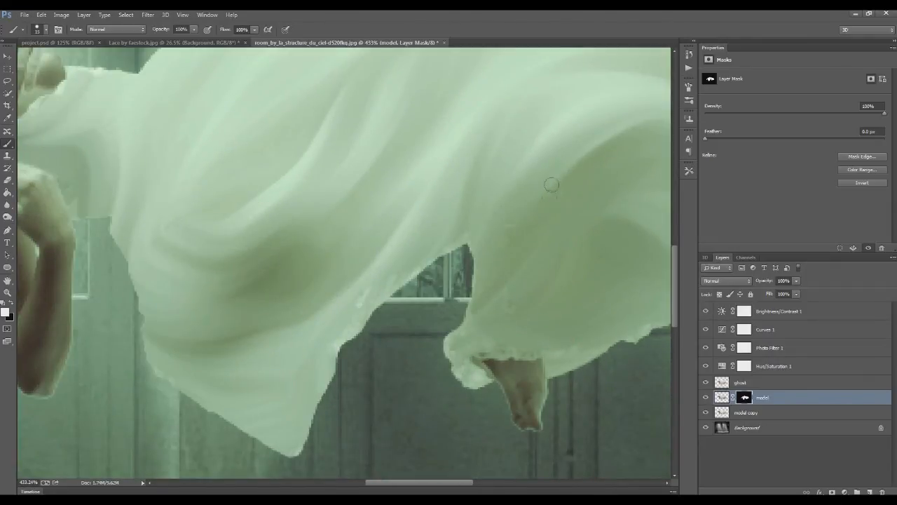
{"action": "mouse_move", "coordinate": [450, 360]}
{"action": "left_mouse_down"}
{"action": "mouse_move", "coordinate": [467, 374]}
{"action": "mouse_move", "coordinate": [459, 370]}
{"action": "left_mouse_up"}
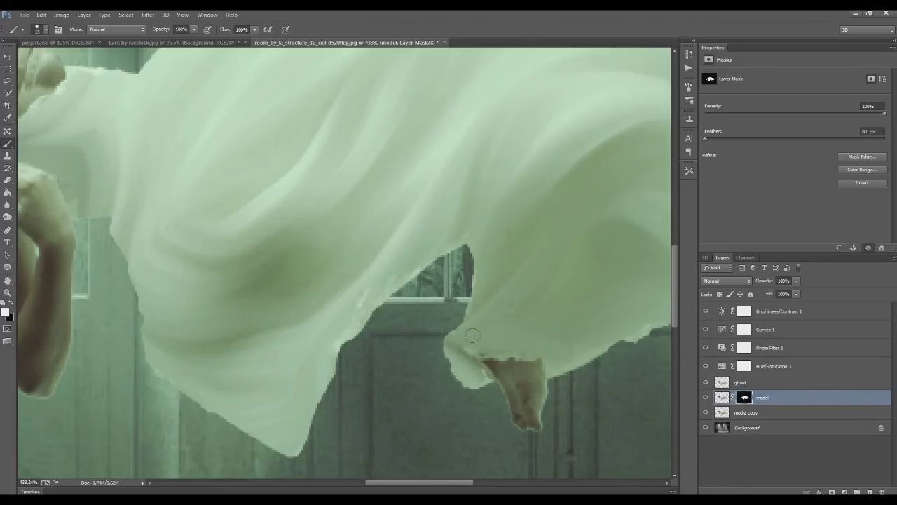
{"action": "scroll", "coordinate": [469, 339], "scroll_direction": "down", "scroll_amount": 6}
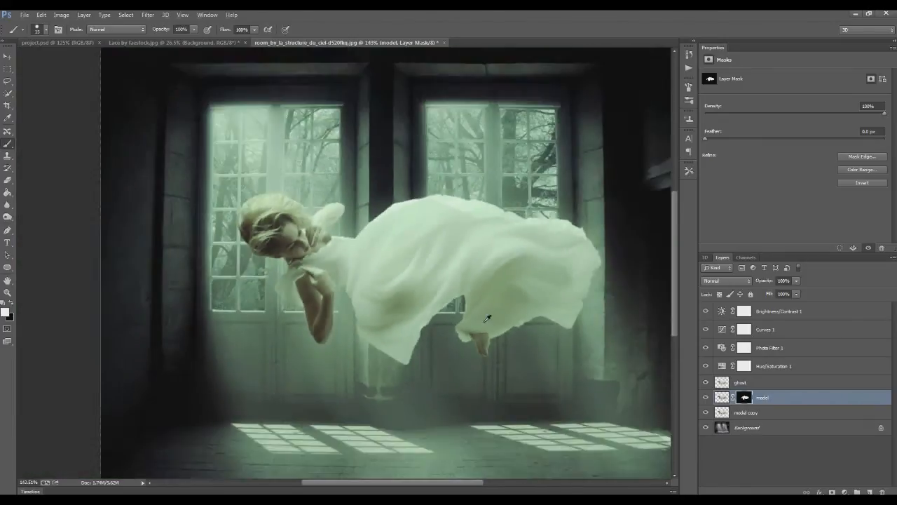
Paint white on the mask along the upper edge of the dress skirt to smooth its outline.
{"action": "scroll", "coordinate": [484, 251], "scroll_direction": "up", "scroll_amount": 5}
{"action": "left_click_drag", "start_coordinate": [484, 251], "coordinate": [231, 184]}
{"action": "left_click_drag", "start_coordinate": [147, 181], "coordinate": [63, 235]}
{"action": "scroll", "coordinate": [452, 362], "scroll_direction": "down", "scroll_amount": 6}
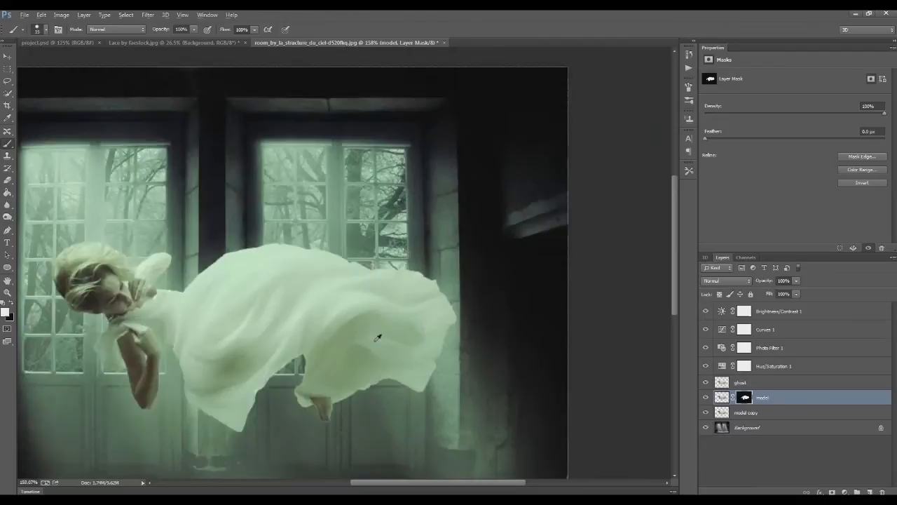
Adjust the opacity of the smoothed model layer and deselect the layer.
{"action": "scroll", "coordinate": [378, 298], "scroll_direction": "up", "scroll_amount": 4}
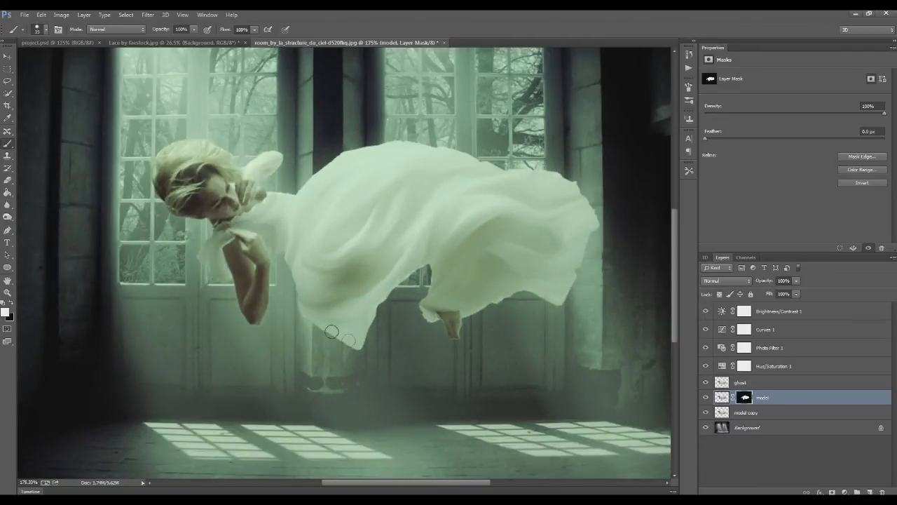
{"action": "scroll", "coordinate": [466, 301], "scroll_direction": "down", "scroll_amount": 2}
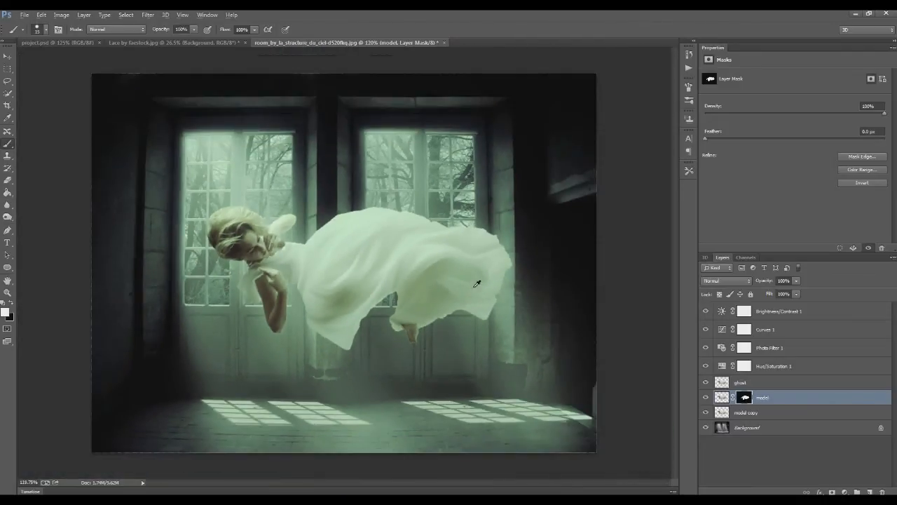
{"action": "left_click", "coordinate": [742, 397]}
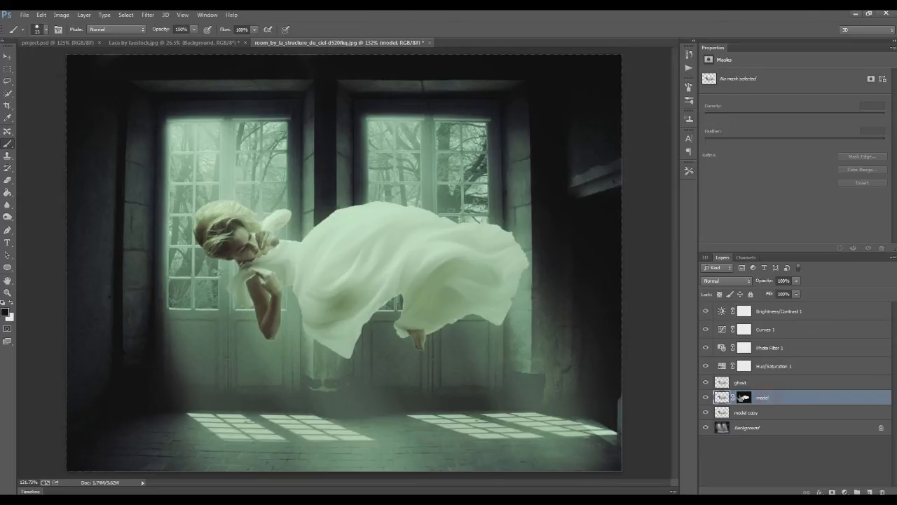
{"action": "left_click", "coordinate": [796, 280]}
{"action": "mouse_move", "coordinate": [798, 284]}
{"action": "left_mouse_down"}
{"action": "mouse_move", "coordinate": [783, 294]}
{"action": "mouse_move", "coordinate": [805, 293]}
{"action": "left_mouse_up"}
{"action": "left_click", "coordinate": [797, 281]}
{"action": "left_click", "coordinate": [812, 445]}
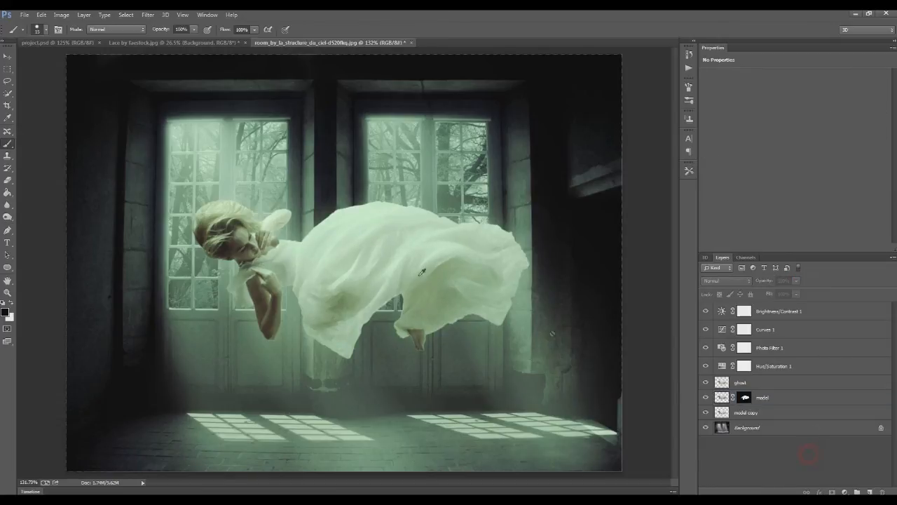
Compare the current image with the version in project.psd.
{"action": "scroll", "coordinate": [410, 242], "scroll_direction": "down", "scroll_amount": 2}
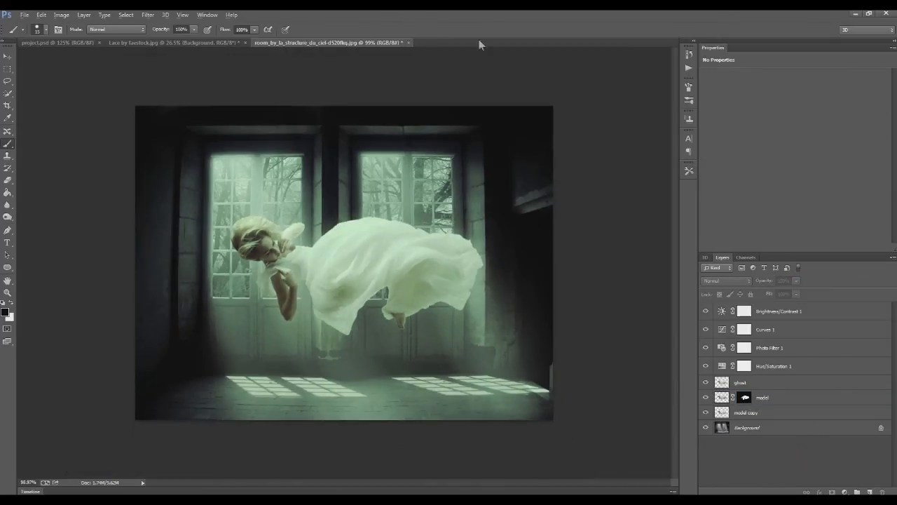
{"action": "left_click", "coordinate": [205, 43]}
{"action": "left_click", "coordinate": [83, 45]}
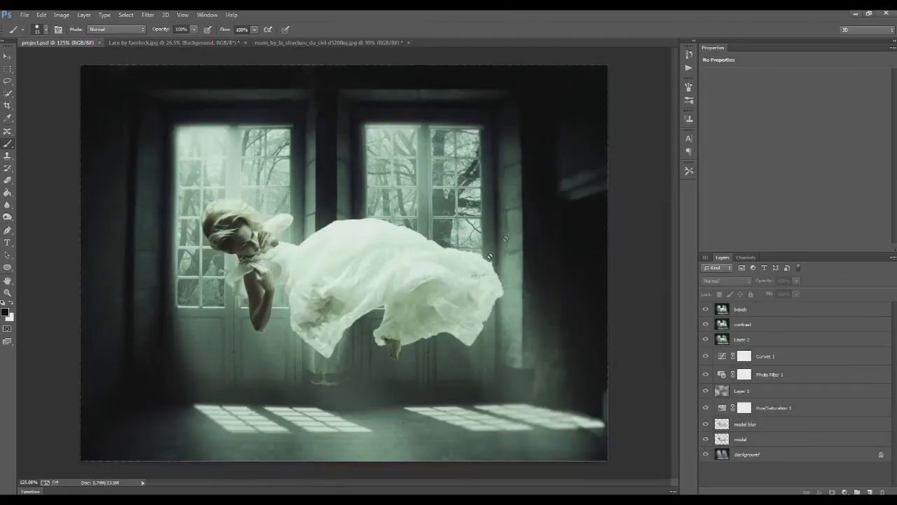
{"action": "left_click", "coordinate": [320, 40]}
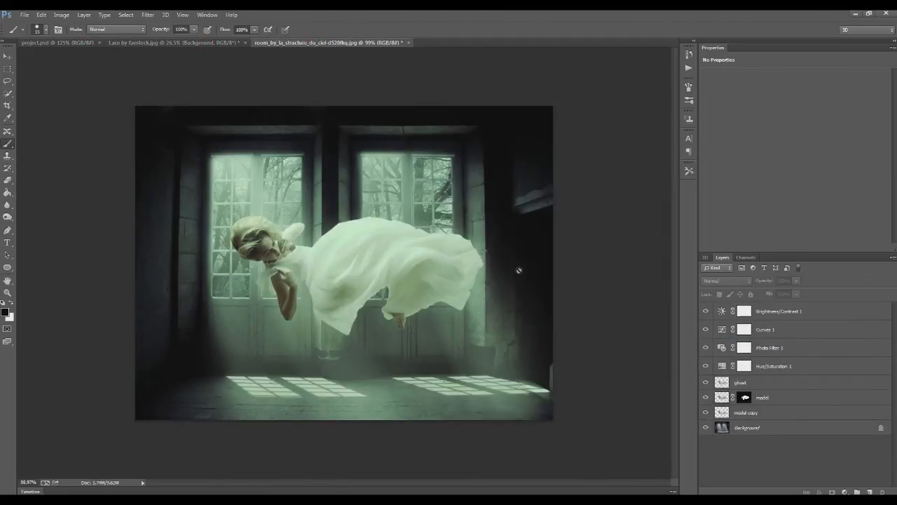
Compare the dress fabric with the smoothed model layer hidden and shown.
{"action": "left_click", "coordinate": [706, 398]}
{"action": "left_click", "coordinate": [705, 398]}
{"action": "left_click", "coordinate": [706, 398]}
{"action": "left_click", "coordinate": [705, 397]}
{"action": "left_click", "coordinate": [706, 398]}
{"action": "scroll", "coordinate": [473, 342], "scroll_direction": "up", "scroll_amount": 2}
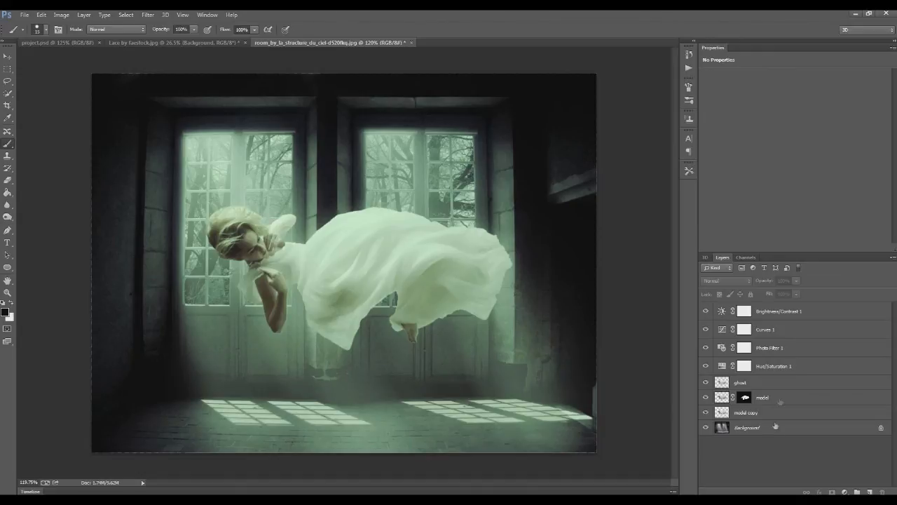
Stamp all visible layers into a new layer above Brightness/Contrast 1 and apply a Lens Blur to it with a reduced radius.
{"action": "left_click", "coordinate": [778, 316]}
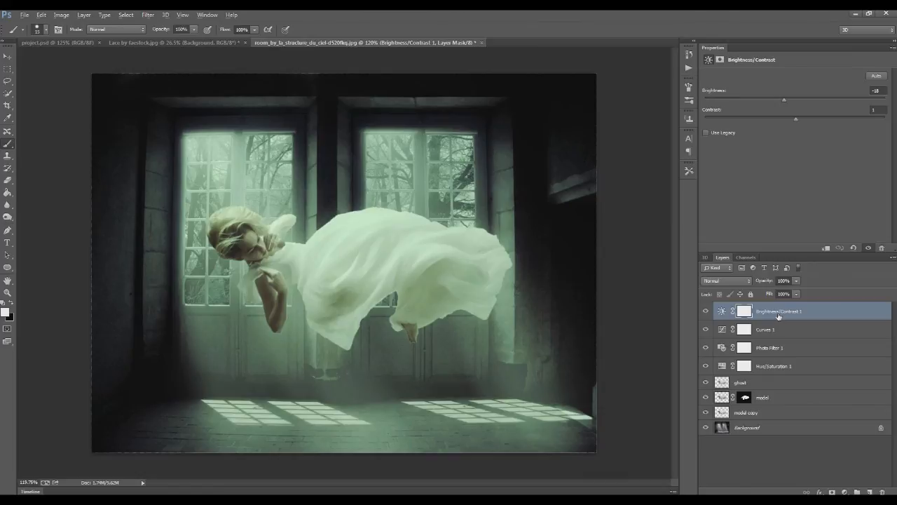
{"action": "key", "text": "ctrl+shift+alt+e"}
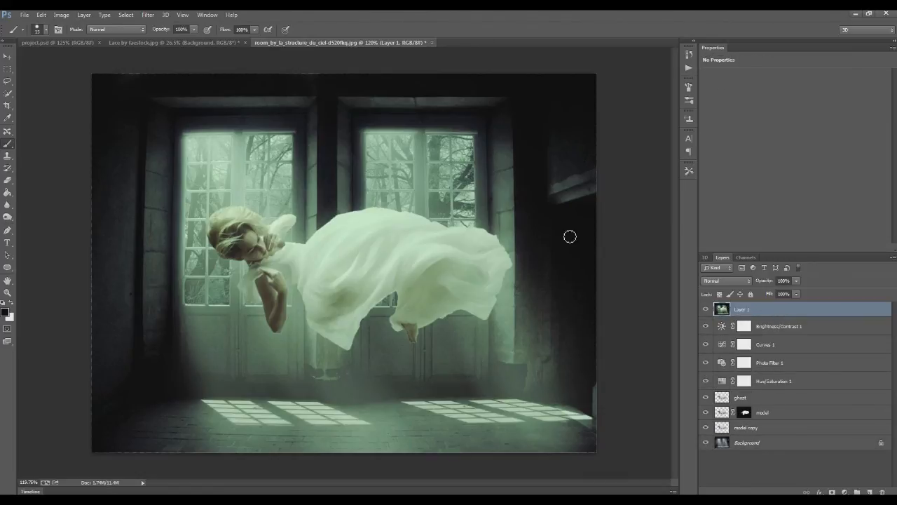
{"action": "left_click", "coordinate": [172, 15]}
{"action": "mouse_move", "coordinate": [150, 15]}
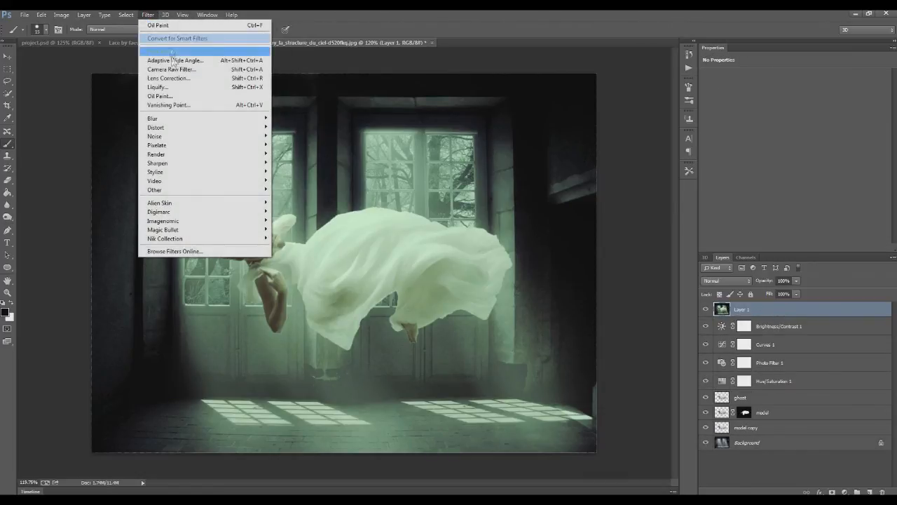
{"action": "mouse_move", "coordinate": [185, 118]}
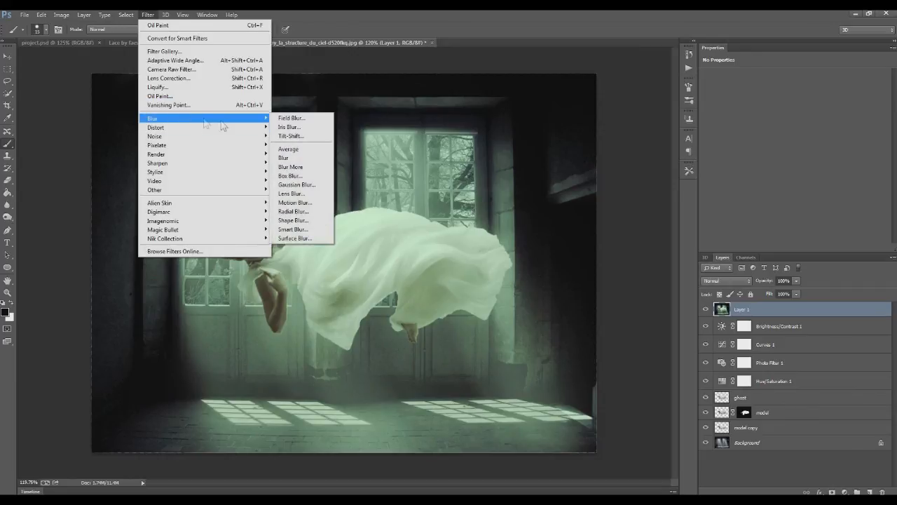
{"action": "left_click", "coordinate": [311, 195]}
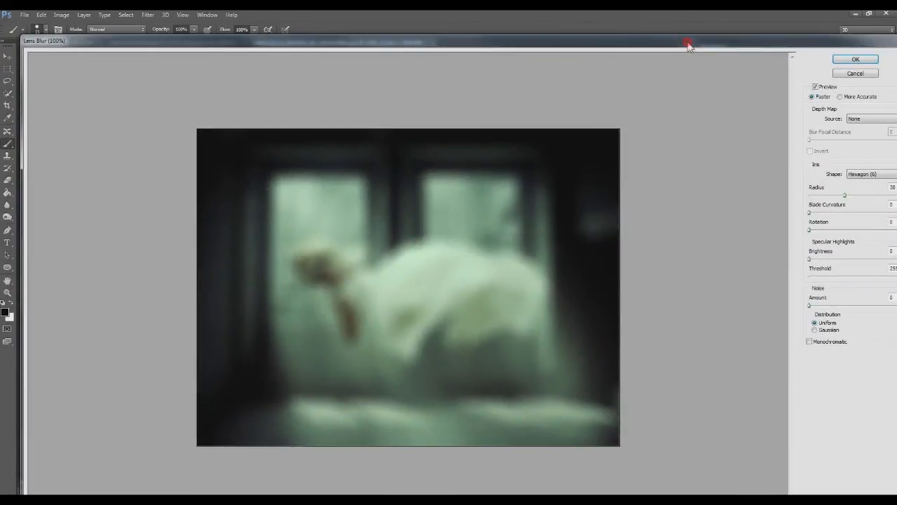
{"action": "double_click", "coordinate": [683, 44]}
{"action": "left_click_drag", "start_coordinate": [874, 21], "coordinate": [675, 44]}
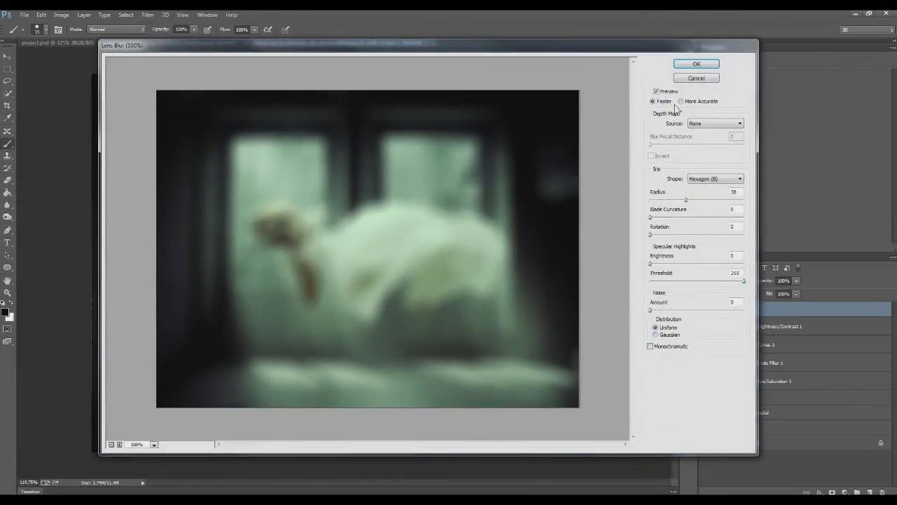
{"action": "left_click_drag", "start_coordinate": [685, 199], "coordinate": [666, 201]}
{"action": "left_click", "coordinate": [696, 65]}
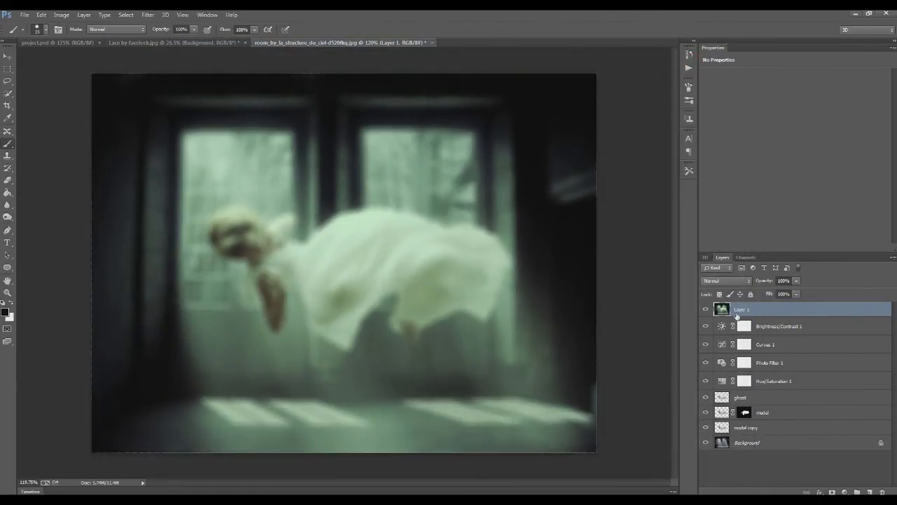
Add a white layer mask to the blurred layer, undoing the black one added first.
{"action": "left_click", "coordinate": [832, 491], "text": "alt"}
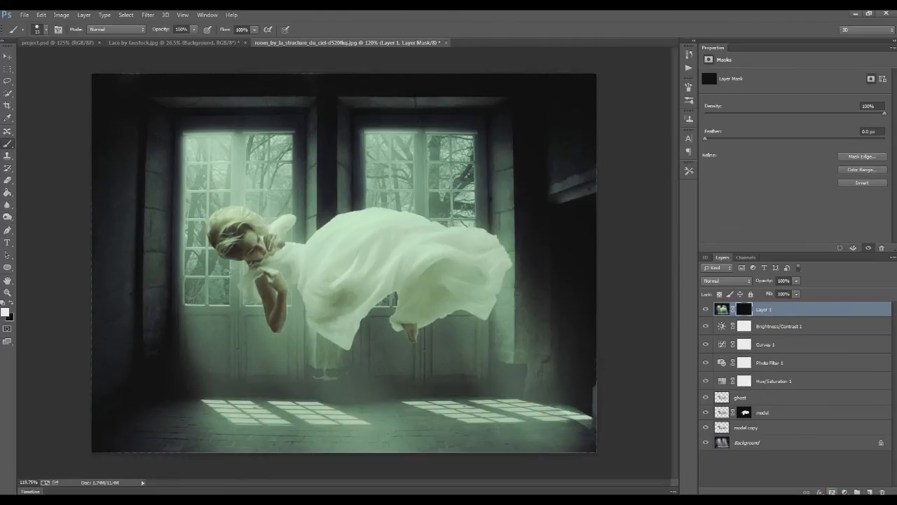
{"action": "key", "text": "ctrl+z"}
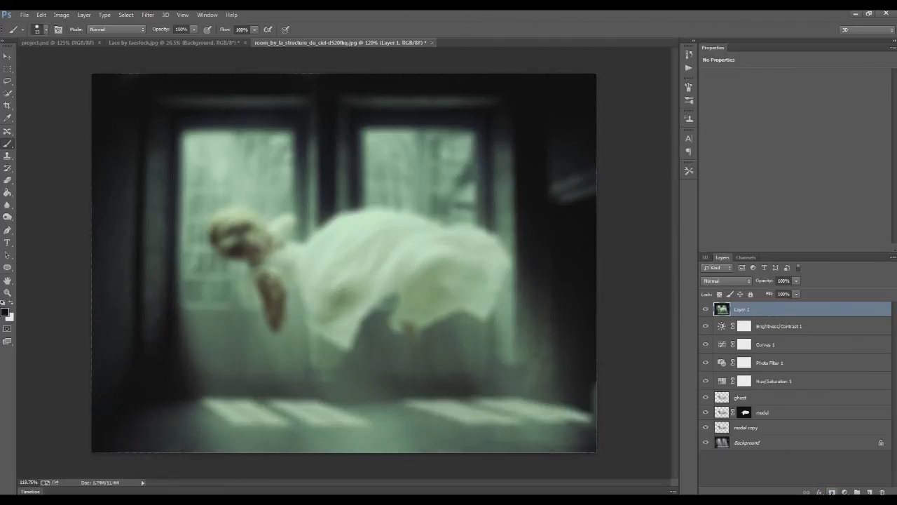
{"action": "left_click", "coordinate": [832, 492]}
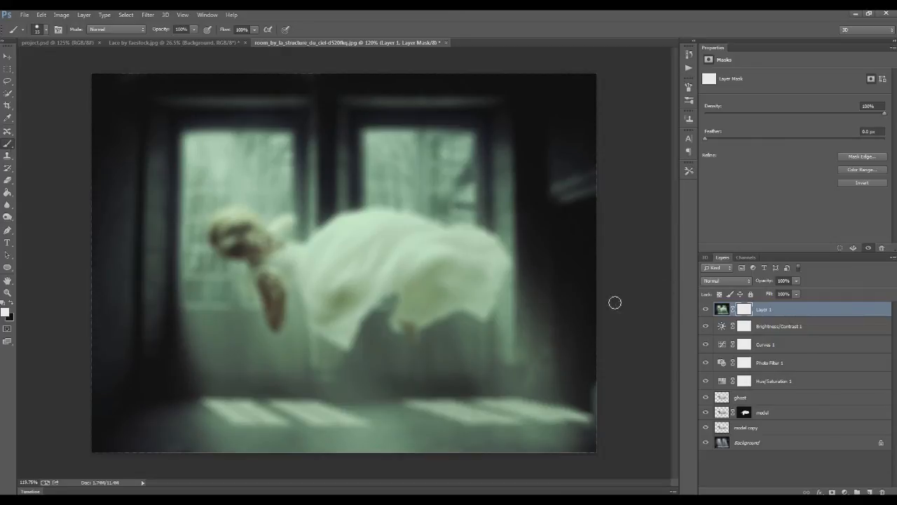
Set the foreground colour to black and choose a soft round brush for painting on the blurred layer's mask.
{"action": "left_click", "coordinate": [10, 303]}
{"action": "key", "text": "bracketright"}
{"action": "key", "text": "bracketright"}
{"action": "key", "text": "bracketleft"}
{"action": "key", "text": "bracketleft"}
{"action": "key", "text": "bracketleft"}
{"action": "mouse_move", "coordinate": [214, 232]}
{"action": "left_mouse_down"}
{"action": "mouse_move", "coordinate": [239, 262]}
{"action": "mouse_move", "coordinate": [319, 279]}
{"action": "left_mouse_up"}
{"action": "right_click", "coordinate": [319, 234]}
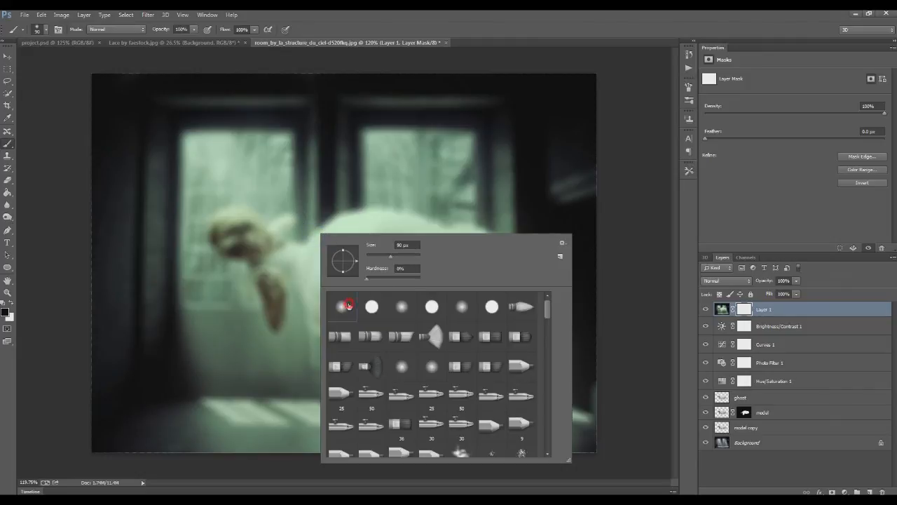
{"action": "double_click", "coordinate": [349, 306]}
Try painting black over the woman on the blurred layer's mask and refill the mask with white.
{"action": "mouse_move", "coordinate": [212, 206]}
{"action": "left_mouse_down"}
{"action": "mouse_move", "coordinate": [269, 287]}
{"action": "mouse_move", "coordinate": [260, 309]}
{"action": "mouse_move", "coordinate": [286, 218]}
{"action": "mouse_move", "coordinate": [379, 210]}
{"action": "mouse_move", "coordinate": [441, 318]}
{"action": "mouse_move", "coordinate": [459, 236]}
{"action": "left_mouse_up"}
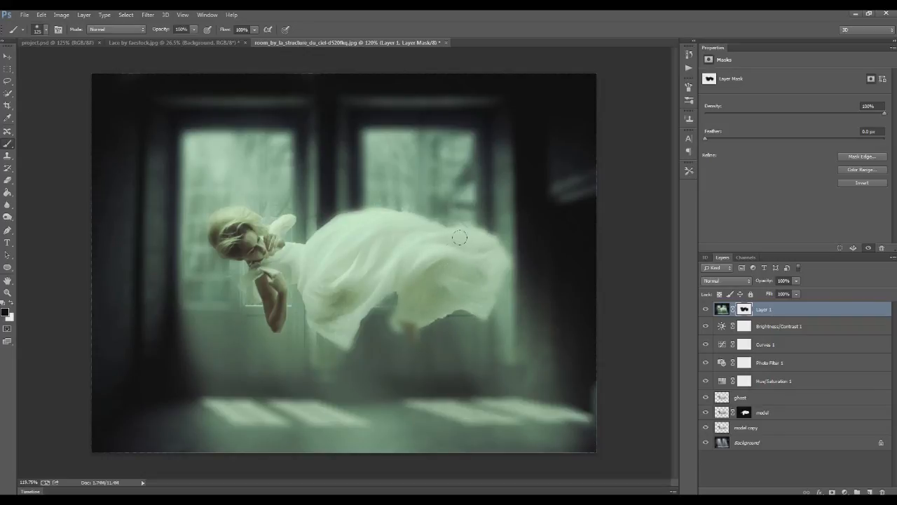
{"action": "key", "text": "ctrl+BackSpace"}
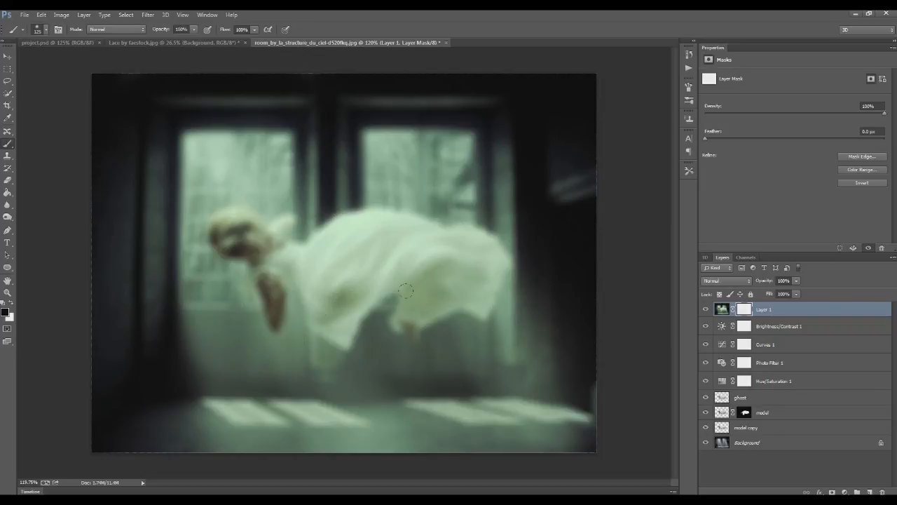
Delete the woman's silhouette from the blurred layer using the ghost layer's outline as the selection, and clear the selection.
{"action": "left_click", "coordinate": [722, 398], "text": "ctrl"}
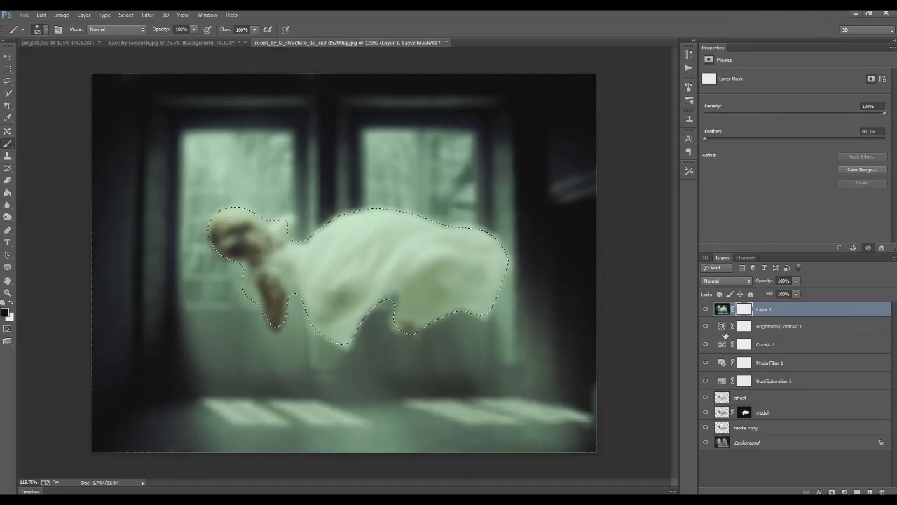
{"action": "left_click", "coordinate": [722, 309]}
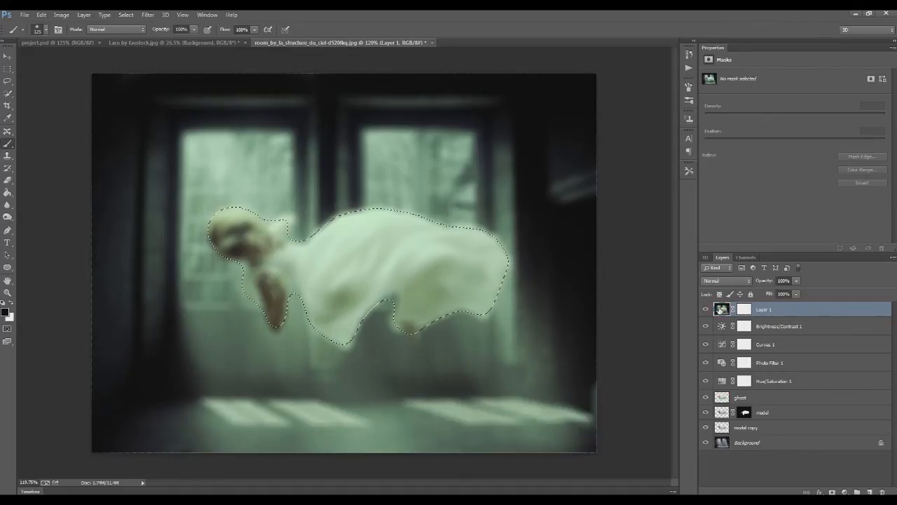
{"action": "key", "text": "ctrl+d"}
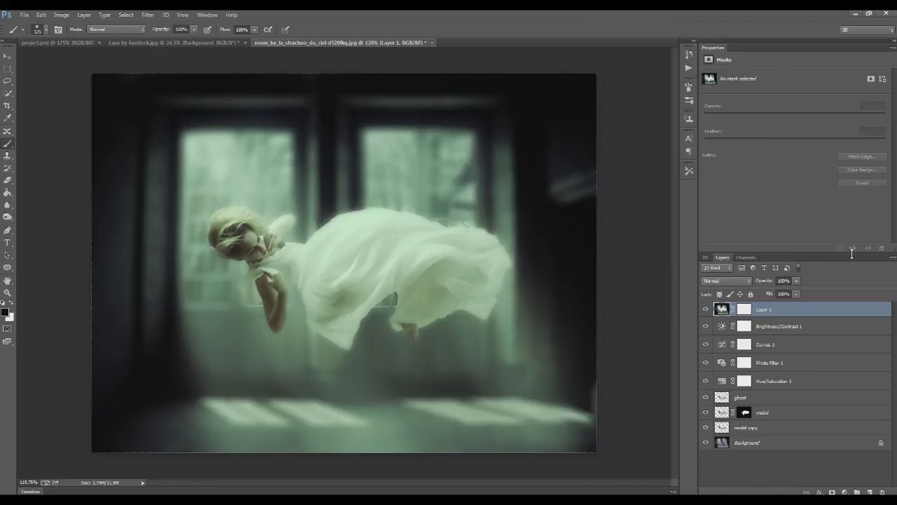
Paint black on the blurred layer's mask around the woman, over the windows and across the central floor to restore sharpness there.
{"action": "left_click", "coordinate": [744, 309]}
{"action": "mouse_move", "coordinate": [319, 327]}
{"action": "left_mouse_down"}
{"action": "mouse_move", "coordinate": [211, 301]}
{"action": "mouse_move", "coordinate": [235, 264]}
{"action": "mouse_move", "coordinate": [203, 224]}
{"action": "mouse_move", "coordinate": [243, 104]}
{"action": "mouse_move", "coordinate": [330, 210]}
{"action": "mouse_move", "coordinate": [406, 133]}
{"action": "mouse_move", "coordinate": [463, 203]}
{"action": "mouse_move", "coordinate": [440, 301]}
{"action": "left_mouse_up"}
{"action": "mouse_move", "coordinate": [390, 338]}
{"action": "left_mouse_down"}
{"action": "mouse_move", "coordinate": [345, 356]}
{"action": "mouse_move", "coordinate": [148, 356]}
{"action": "mouse_move", "coordinate": [293, 382]}
{"action": "mouse_move", "coordinate": [293, 372]}
{"action": "mouse_move", "coordinate": [488, 375]}
{"action": "left_mouse_up"}
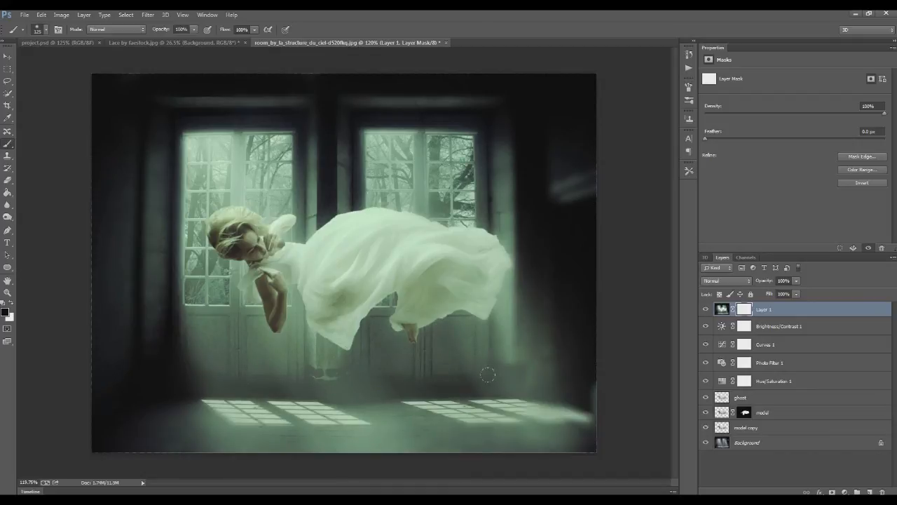
{"action": "left_click_drag", "start_coordinate": [314, 183], "coordinate": [314, 145]}
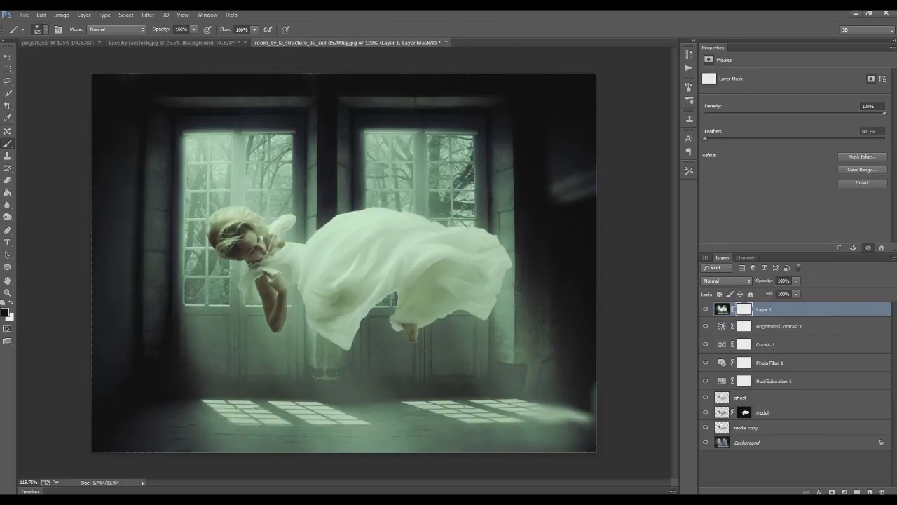
{"action": "key", "text": "ctrl+i"}
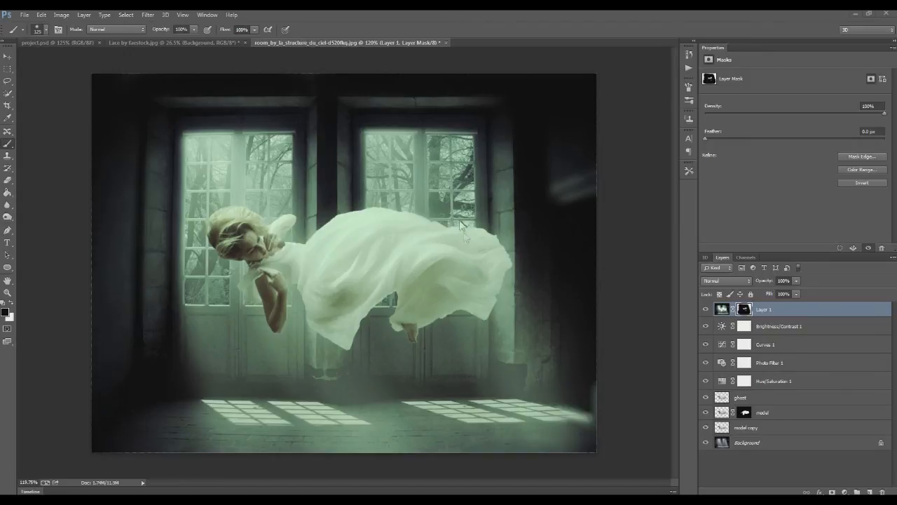
{"action": "scroll", "coordinate": [428, 171], "scroll_direction": "down", "scroll_amount": 2}
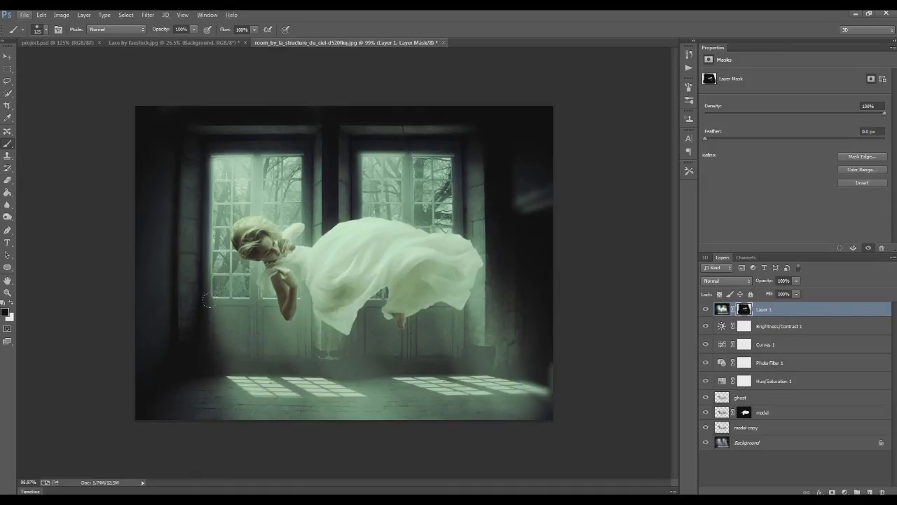
{"action": "scroll", "coordinate": [375, 284], "scroll_direction": "up", "scroll_amount": 3}
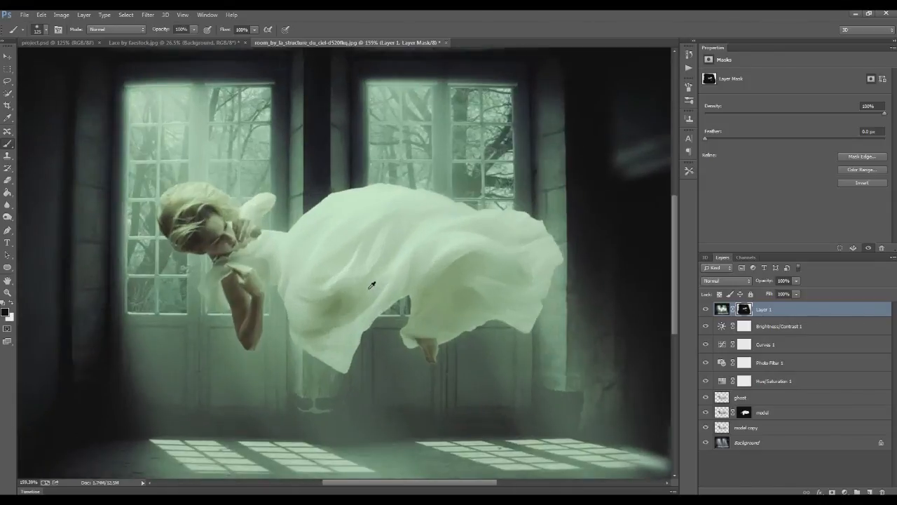
{"action": "scroll", "coordinate": [371, 284], "scroll_direction": "down", "scroll_amount": 2}
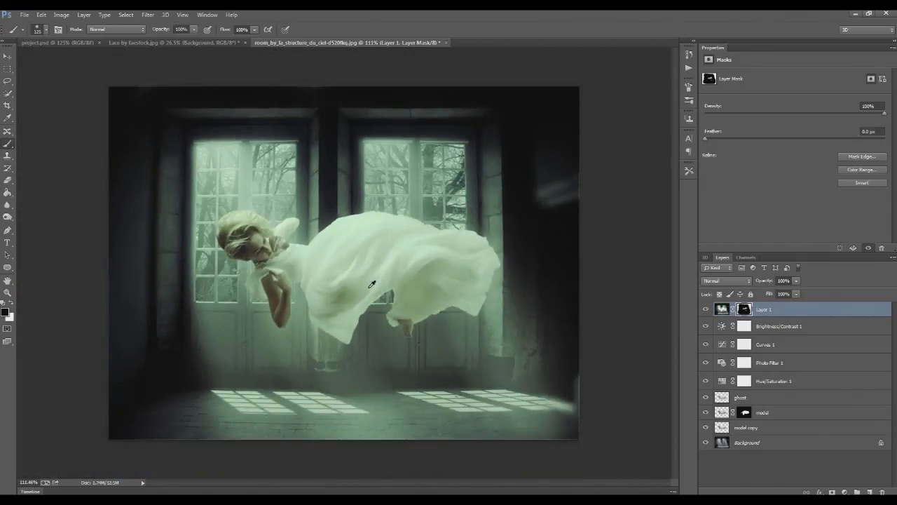